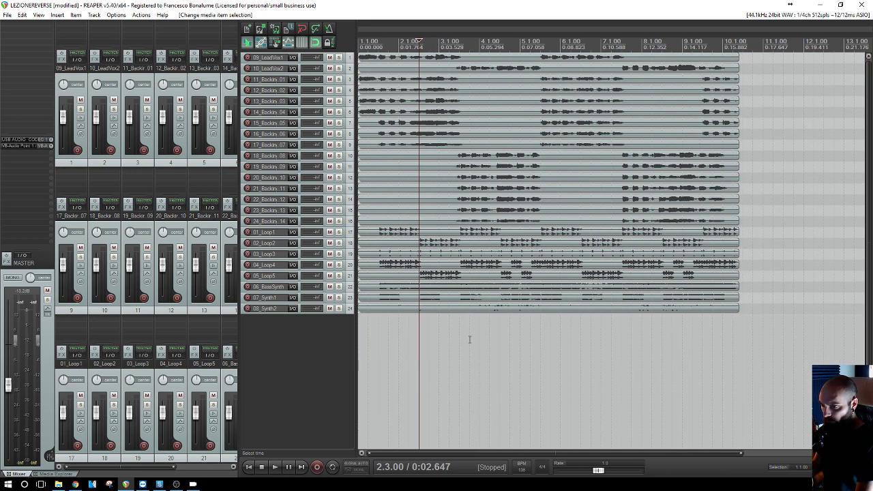
Raise the master volume to about -10.7 dB during playback and stop the playback.
{"action": "left_click_drag", "start_coordinate": [10, 387], "coordinate": [11, 380]}
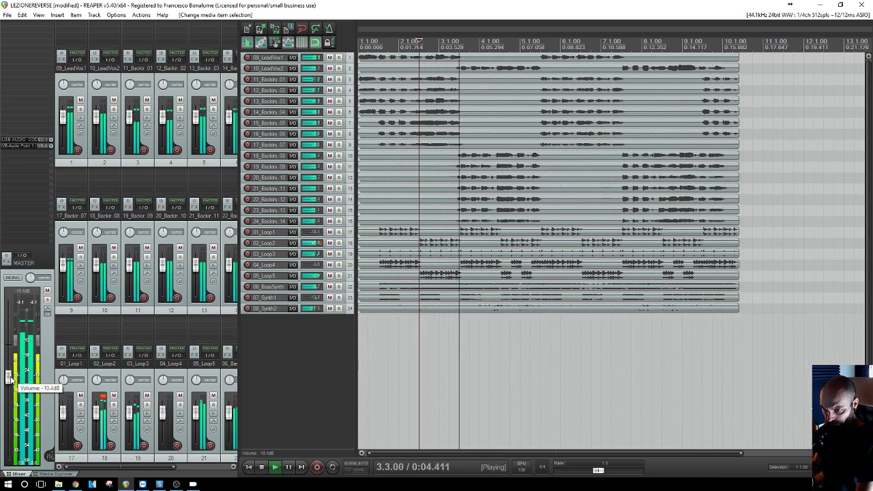
{"action": "key", "text": "space"}
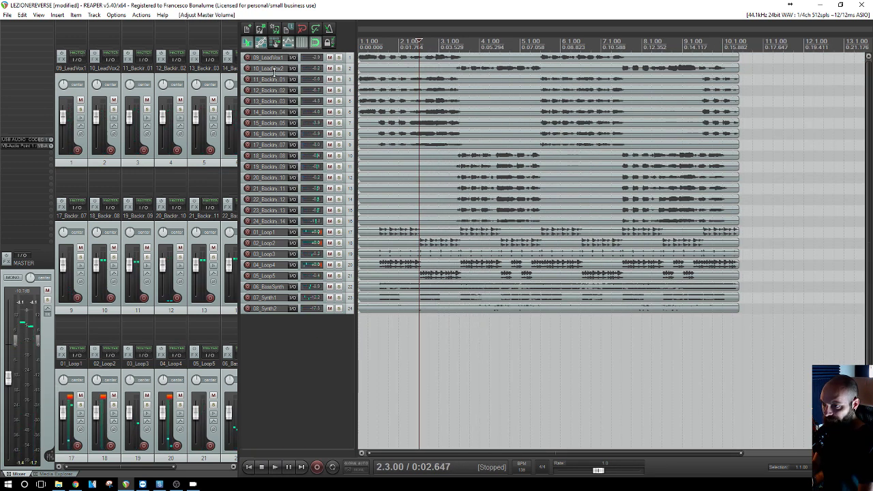
Enlarge the 10_LeadVox2 track, insert a new empty track directly below it, and make the new track taller.
{"action": "left_click_drag", "start_coordinate": [273, 73], "coordinate": [274, 123]}
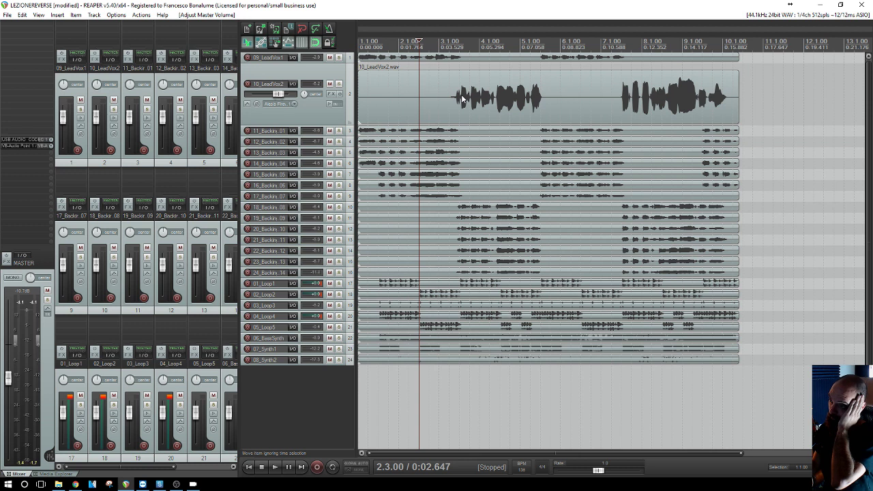
{"action": "left_click", "coordinate": [306, 115]}
{"action": "key", "text": "ctrl+t"}
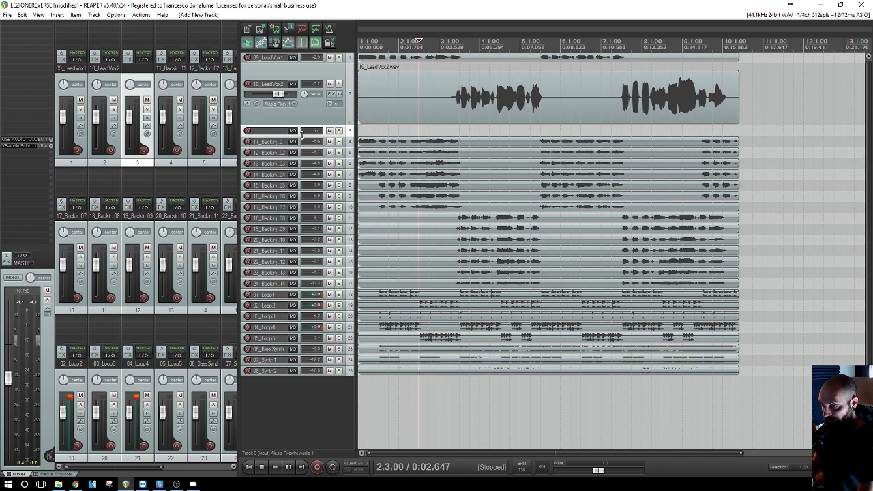
{"action": "left_click_drag", "start_coordinate": [301, 136], "coordinate": [321, 159]}
Solo the 10_LeadVox2 track and audition its first vocal entrance around bar 3, with and without solo.
{"action": "left_click", "coordinate": [459, 98]}
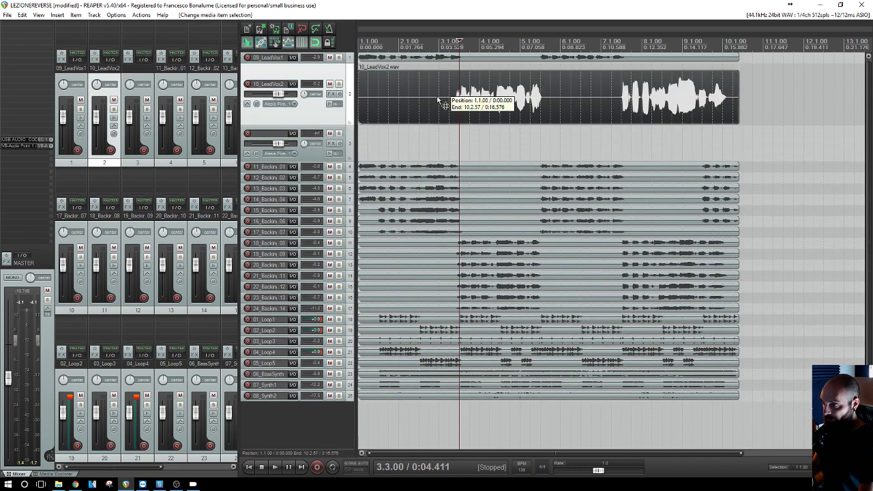
{"action": "left_click", "coordinate": [339, 84]}
{"action": "key", "text": "space"}
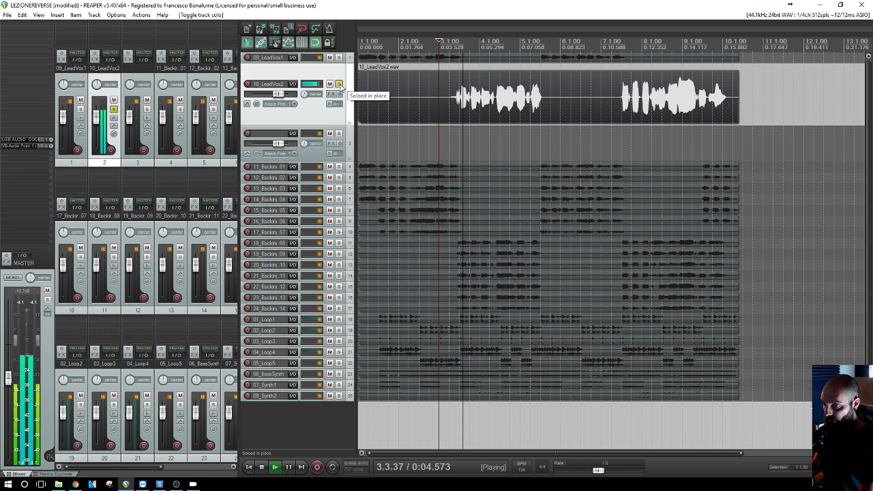
{"action": "left_click", "coordinate": [339, 84]}
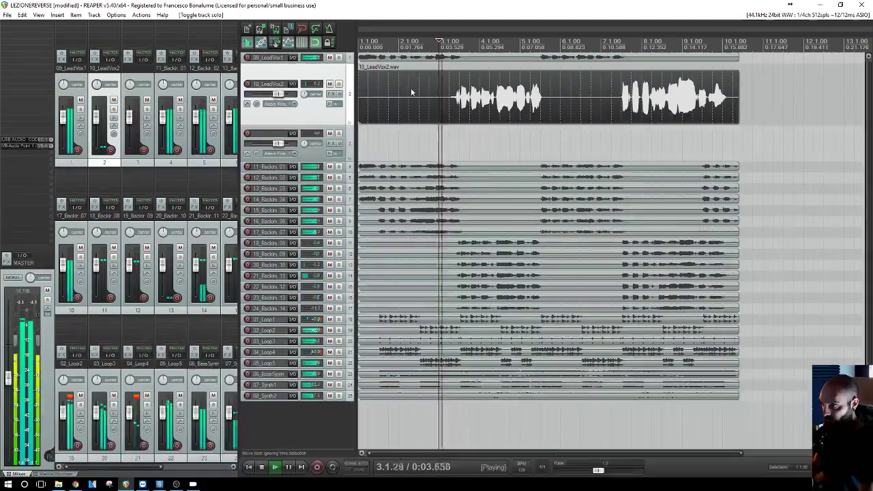
{"action": "key", "text": "space"}
{"action": "key", "text": "ctrl+z"}
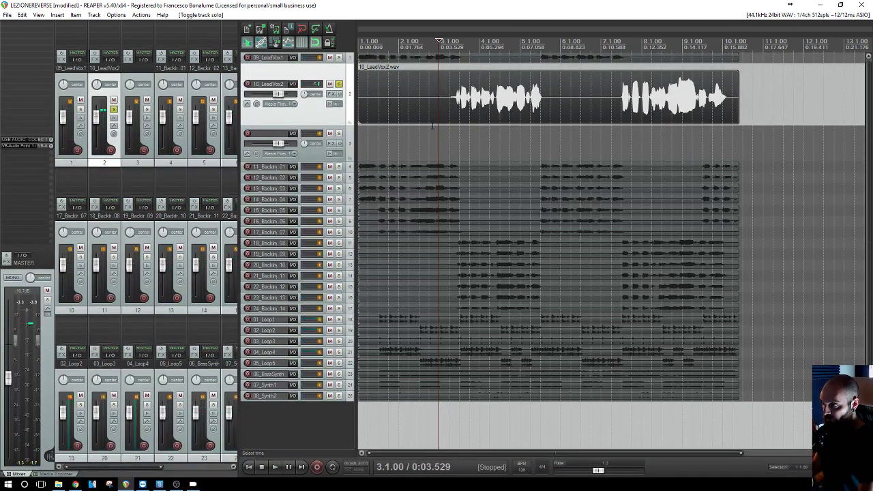
Solo the new track 3 and copy the short opening vocal fragment from 10_LeadVox2 onto it at the same position.
{"action": "left_click", "coordinate": [453, 138]}
{"action": "scroll", "coordinate": [453, 138], "scroll_direction": "up", "scroll_amount": 3}
{"action": "left_click", "coordinate": [339, 133]}
{"action": "left_click_drag", "start_coordinate": [585, 134], "coordinate": [616, 153]}
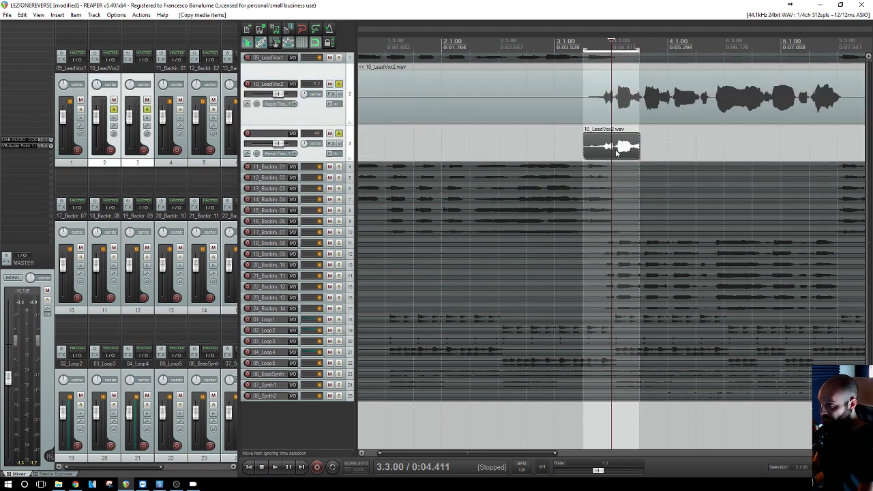
Reverse the copied vocal fragment on track 3 as a new take.
{"action": "right_click", "coordinate": [611, 149]}
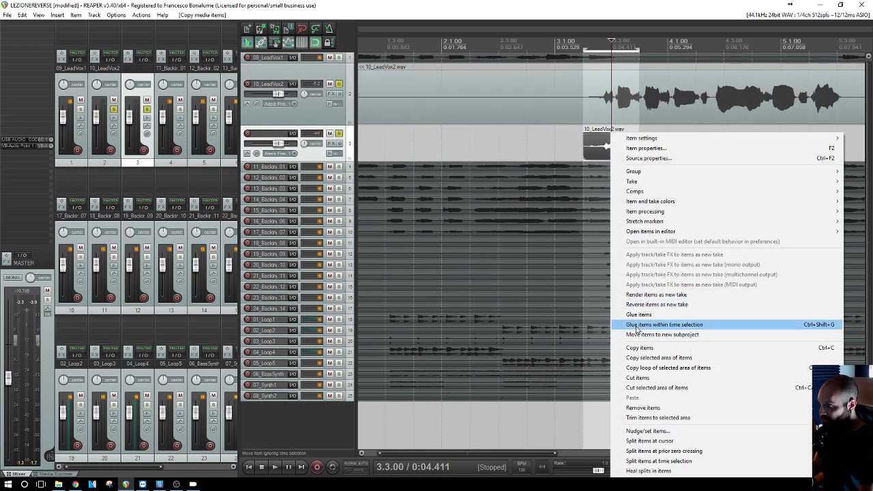
{"action": "left_click", "coordinate": [669, 305]}
{"action": "left_click", "coordinate": [611, 155]}
{"action": "scroll", "coordinate": [611, 155], "scroll_direction": "down", "scroll_amount": 5}
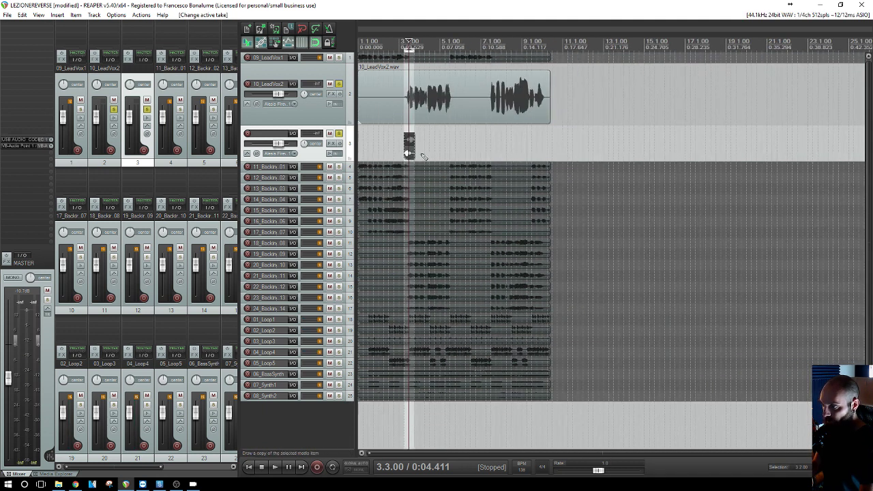
Duplicate the reversed fragment near the song's end on track 3 and glue both items into one long item.
{"action": "left_click_drag", "start_coordinate": [410, 155], "coordinate": [550, 155]}
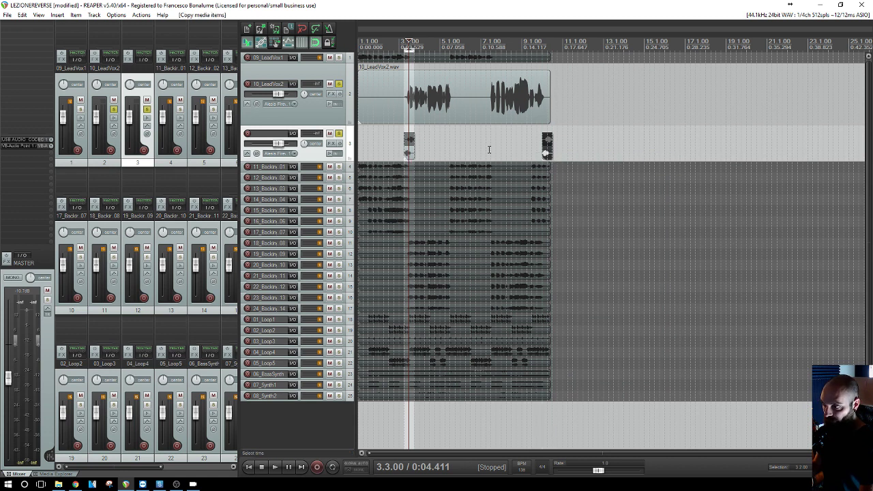
{"action": "left_click_drag", "start_coordinate": [506, 159], "coordinate": [581, 159]}
{"action": "right_click", "coordinate": [549, 155]}
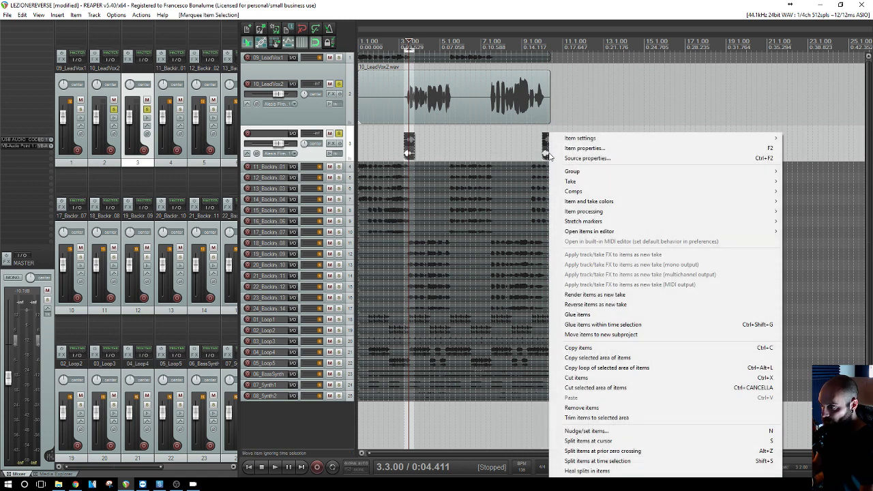
{"action": "left_click", "coordinate": [578, 314]}
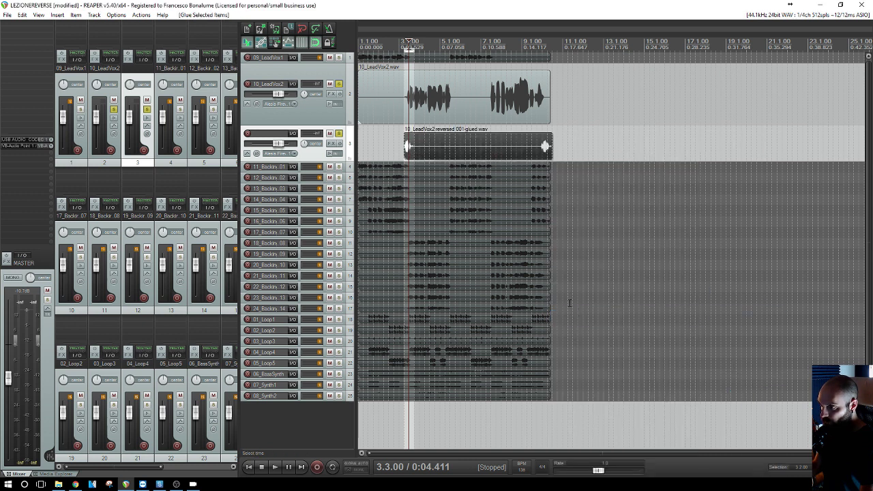
Add the VST3 RVerb Stereo (Waves) effect to track 3.
{"action": "left_click", "coordinate": [332, 144]}
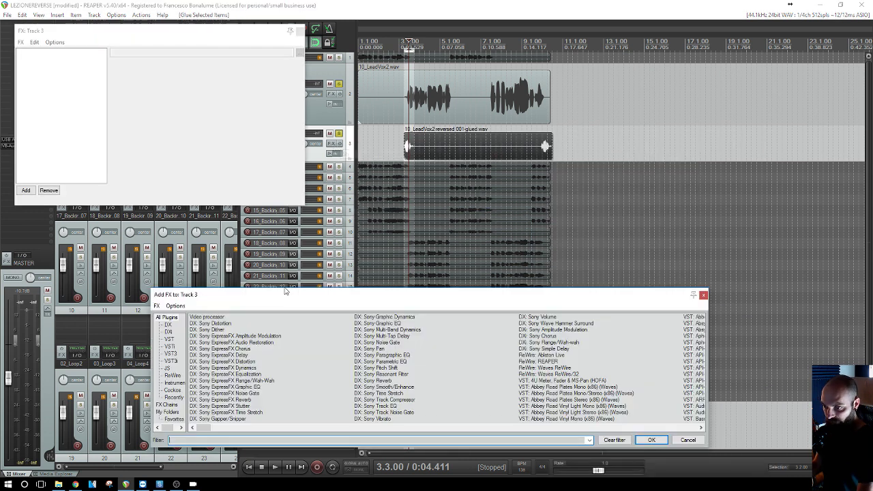
{"action": "type", "text": "rve"}
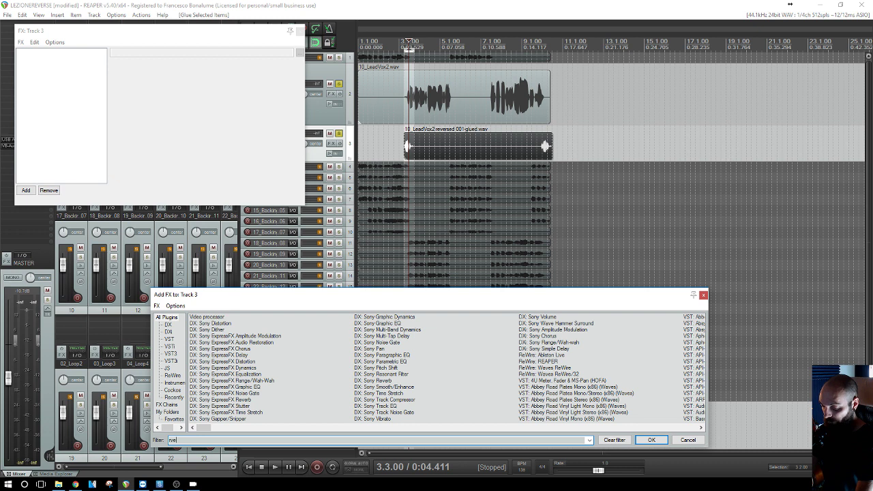
{"action": "type", "text": "rb"}
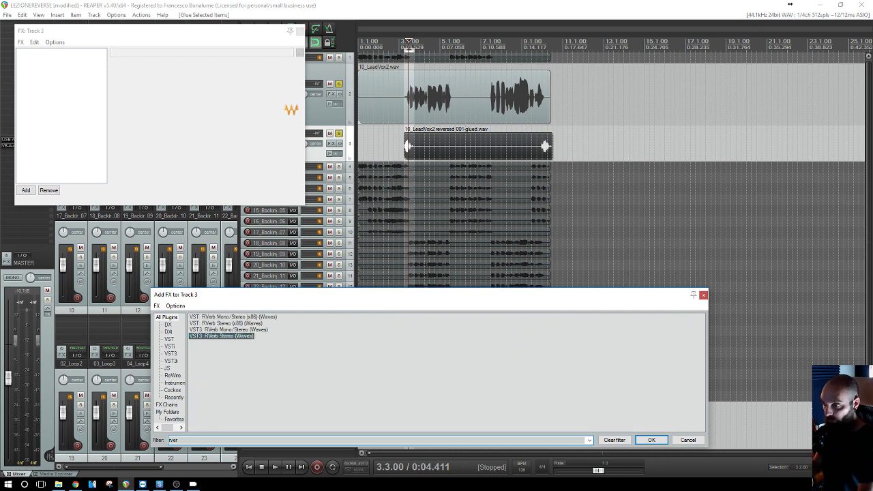
{"action": "key", "text": "Return"}
Audition the glued item through the reverb, reposition the effects window, and take 10_LeadVox2 out of solo.
{"action": "left_click", "coordinate": [407, 145]}
{"action": "key", "text": "space"}
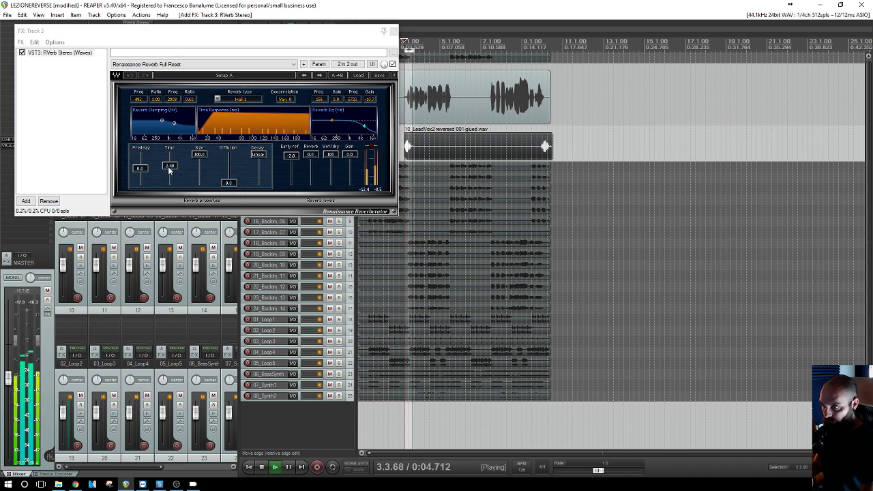
{"action": "key", "text": "space"}
{"action": "left_click_drag", "start_coordinate": [333, 33], "coordinate": [356, 54]}
{"action": "left_click", "coordinate": [338, 84]}
Set the reverb time to 14.8 and raise the high-band reverb EQ gain, audition the tail, and close the effects window.
{"action": "key", "text": "space"}
{"action": "left_click_drag", "start_coordinate": [224, 183], "coordinate": [224, 176]}
{"action": "key", "text": "space"}
{"action": "key", "text": "space"}
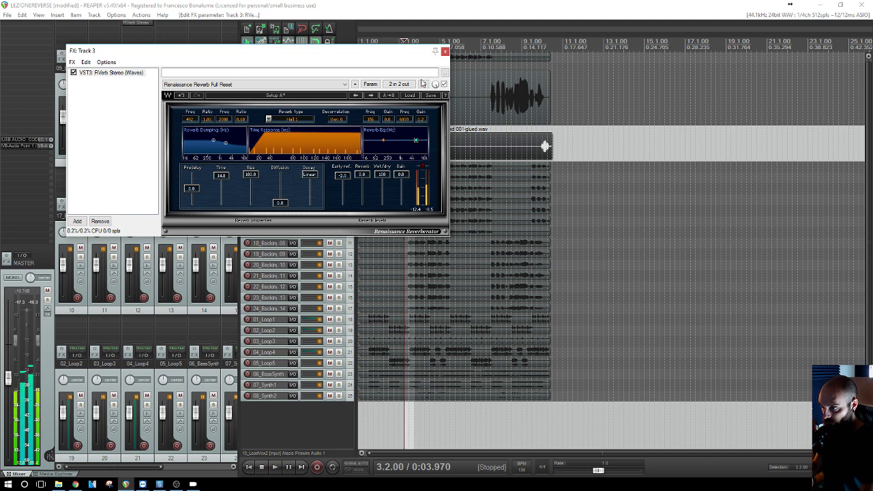
{"action": "left_click_drag", "start_coordinate": [438, 54], "coordinate": [354, 91]}
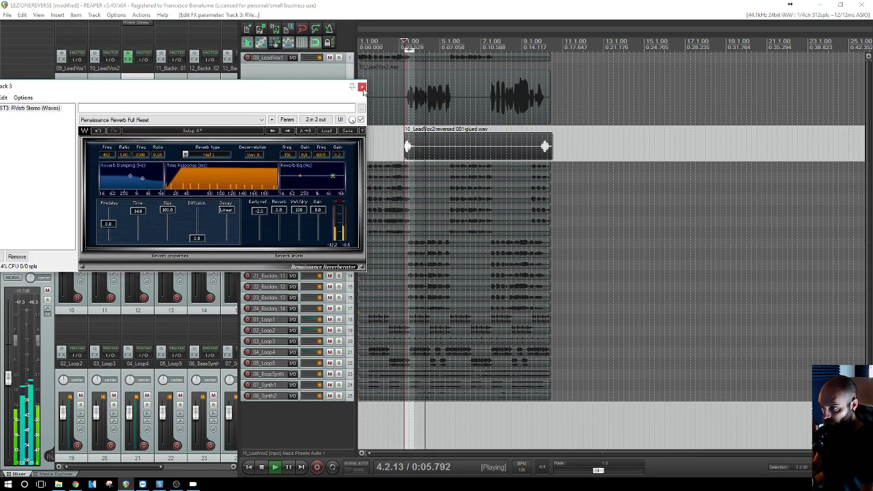
{"action": "left_click", "coordinate": [361, 86]}
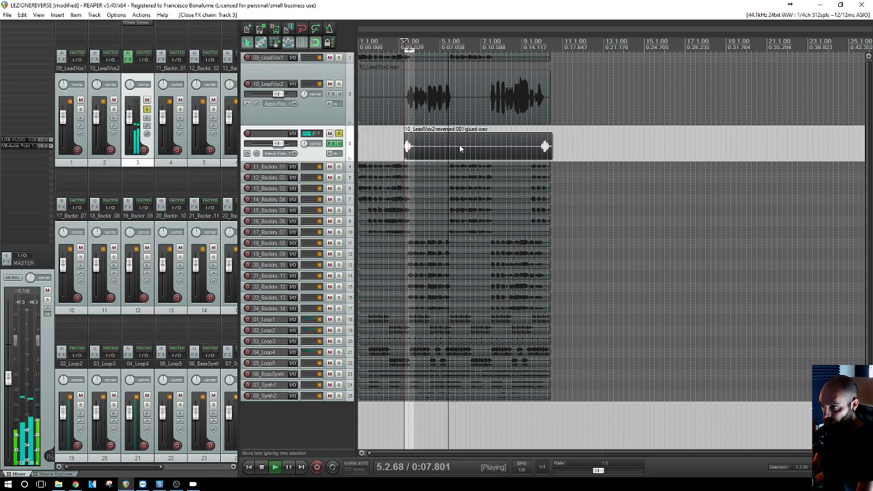
{"action": "key", "text": "space"}
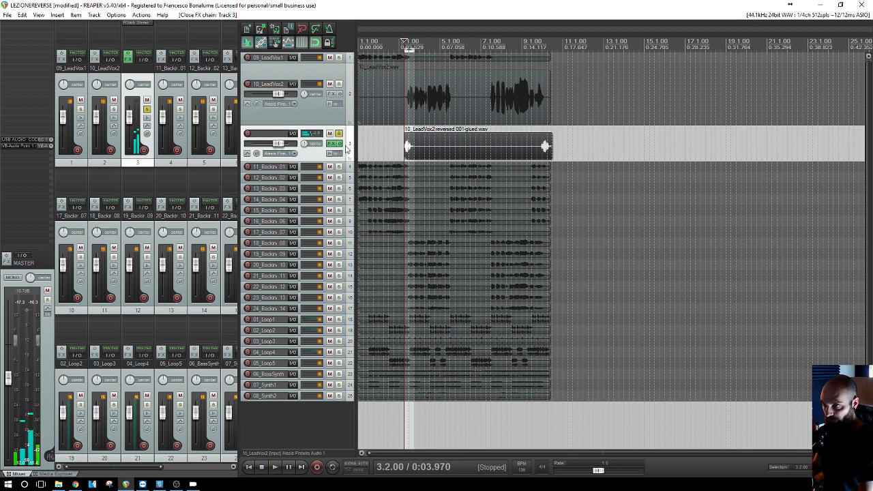
Render the track effects into the glued item as a new take, remove RVerb from track 3, and audition the result.
{"action": "right_click", "coordinate": [422, 157]}
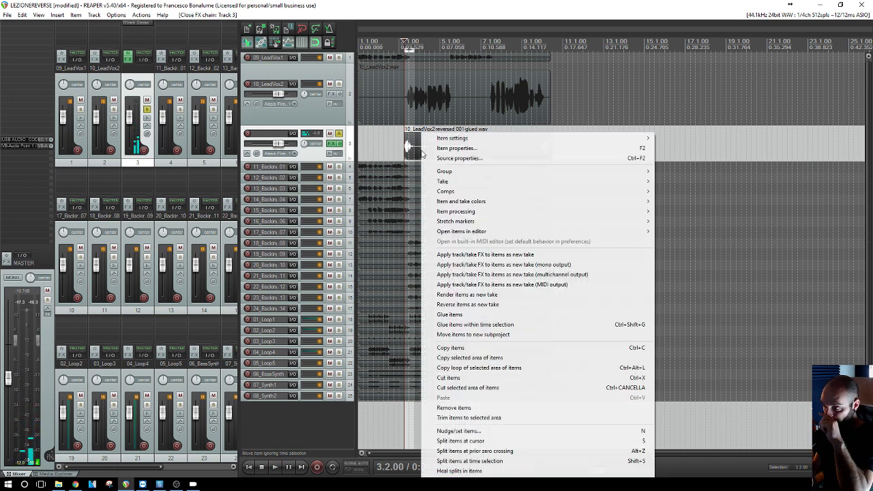
{"action": "left_click", "coordinate": [502, 258]}
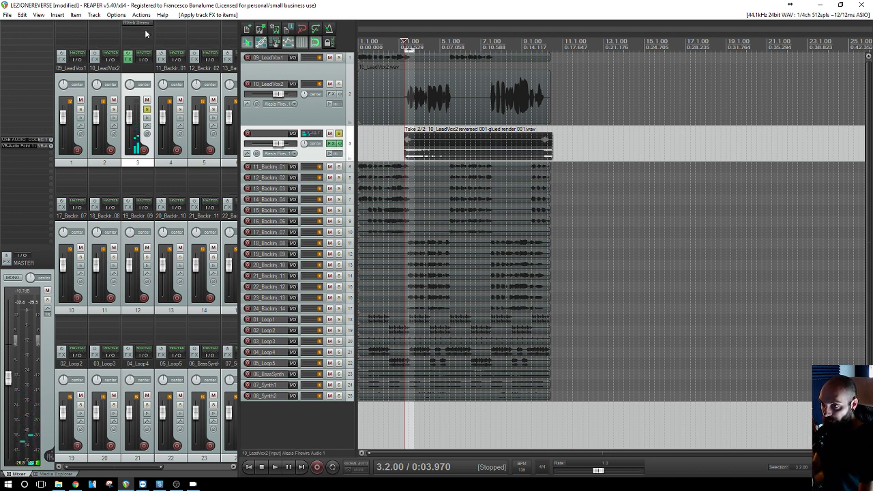
{"action": "key", "text": "space"}
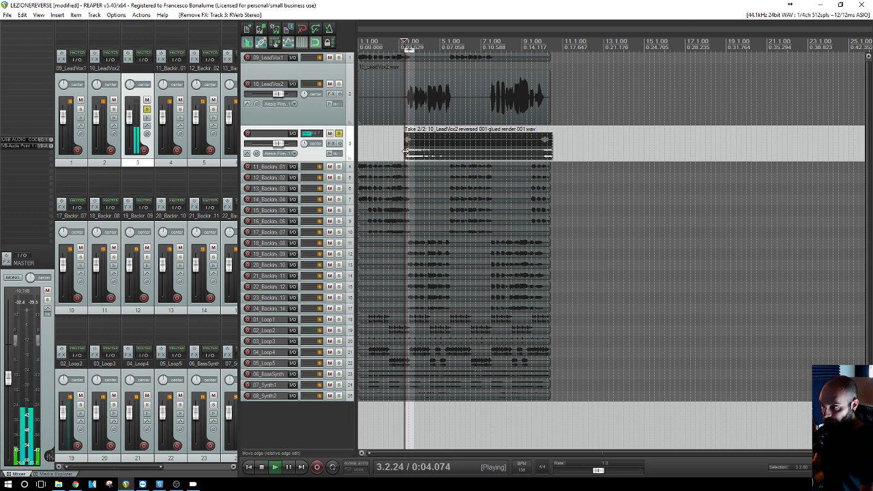
{"action": "key", "text": "space"}
Reverse the reverb-rendered item on track 3 as a new take.
{"action": "left_click", "coordinate": [421, 156]}
{"action": "right_click", "coordinate": [418, 156]}
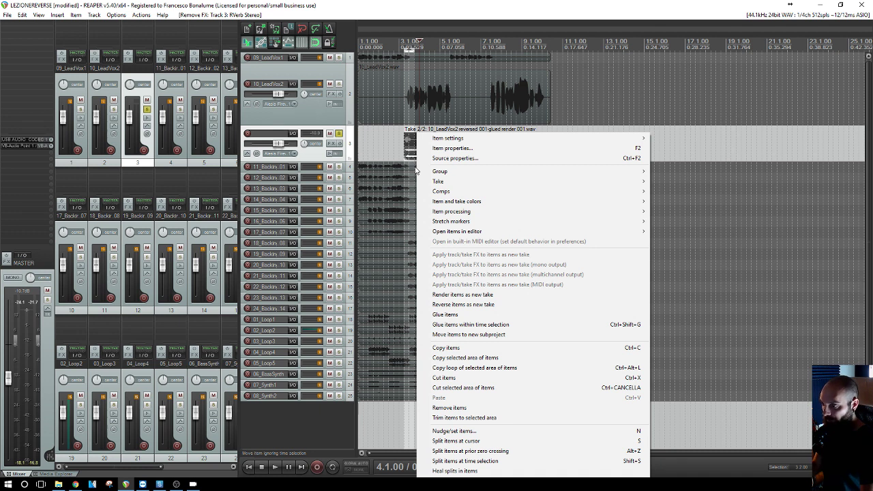
{"action": "left_click", "coordinate": [450, 305]}
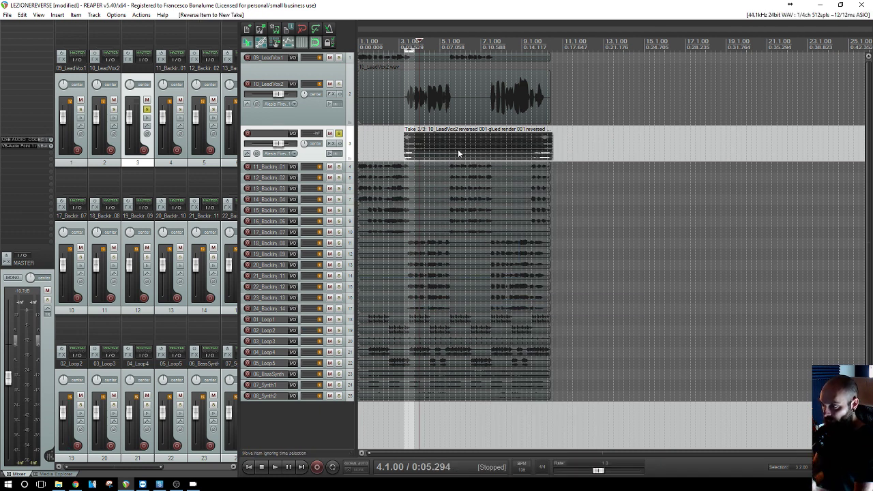
Shift the reversed item past the song's end, trim its start, and audition its final swell from bar 13.
{"action": "left_click_drag", "start_coordinate": [463, 157], "coordinate": [530, 157]}
{"action": "left_click", "coordinate": [607, 159]}
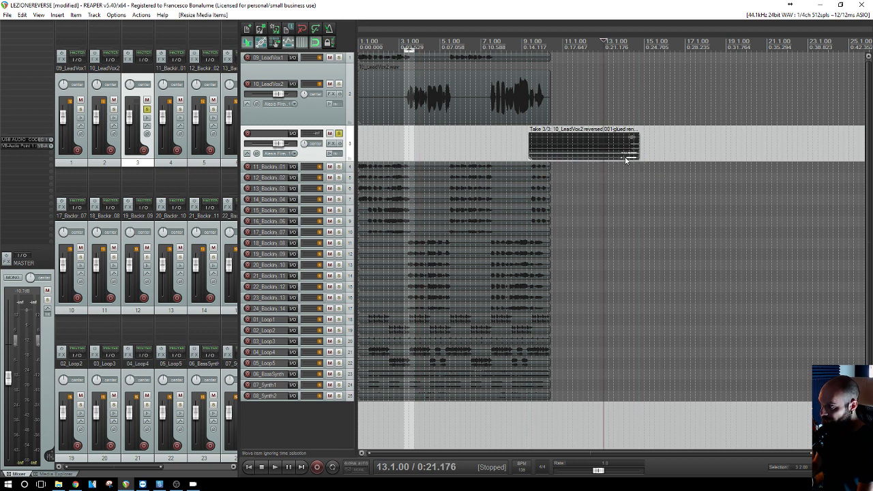
{"action": "key", "text": "space"}
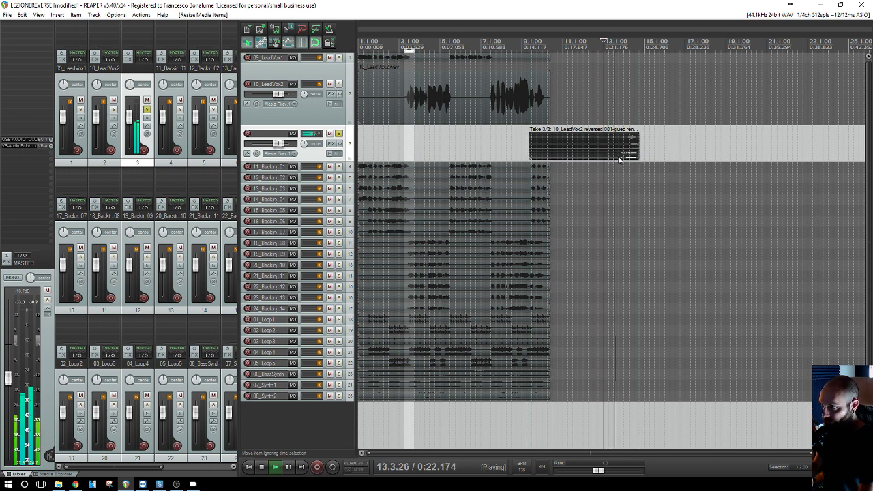
{"action": "key", "text": "space"}
{"action": "key", "text": "space"}
{"action": "key", "text": "space"}
Normalize the volume of the reversed take in its item properties.
{"action": "left_click", "coordinate": [623, 156]}
{"action": "double_click", "coordinate": [621, 155]}
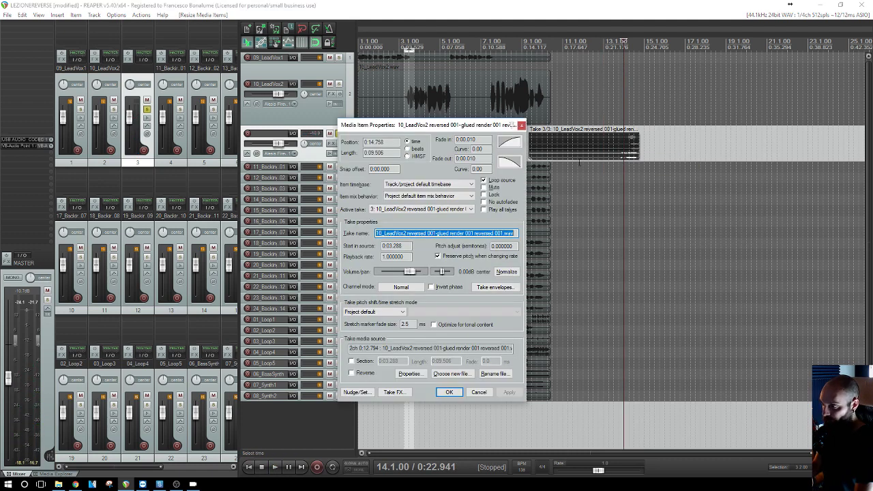
{"action": "left_click", "coordinate": [450, 393]}
Audition the normalized item, split it at bar 12, and delete the part before the split.
{"action": "left_click", "coordinate": [588, 157]}
{"action": "key", "text": "space"}
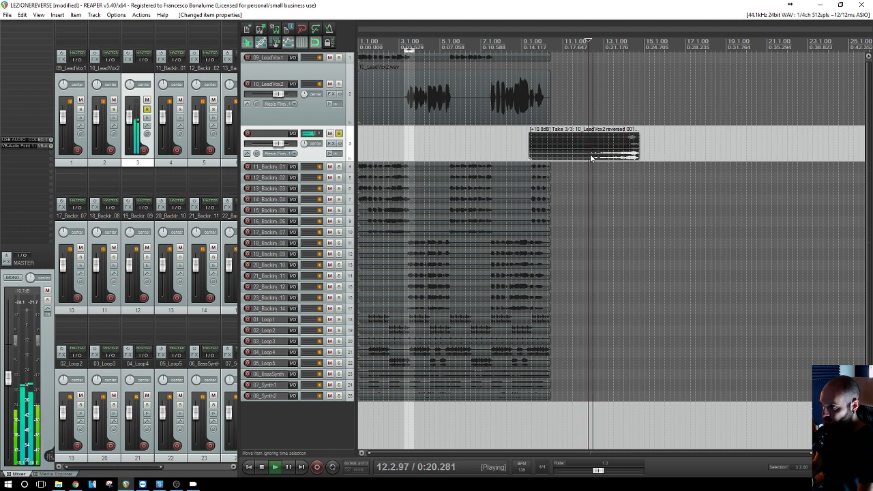
{"action": "key", "text": "s"}
{"action": "left_click", "coordinate": [569, 157]}
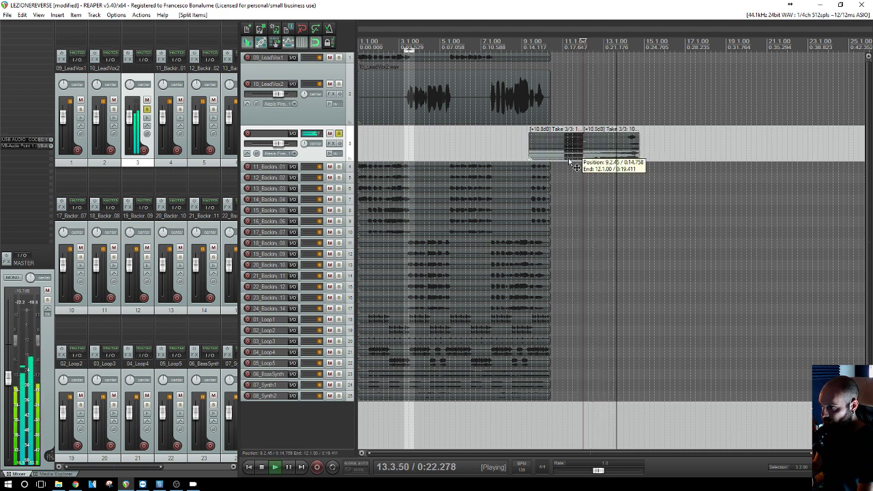
{"action": "key", "text": "space"}
{"action": "key", "text": "Delete"}
Move the remaining reversed swell back to lead into the first vocal entrance around bar 3, and trim its length.
{"action": "left_click_drag", "start_coordinate": [627, 157], "coordinate": [380, 153]}
{"action": "left_click", "coordinate": [400, 160]}
{"action": "scroll", "coordinate": [400, 159], "scroll_direction": "up", "scroll_amount": 4}
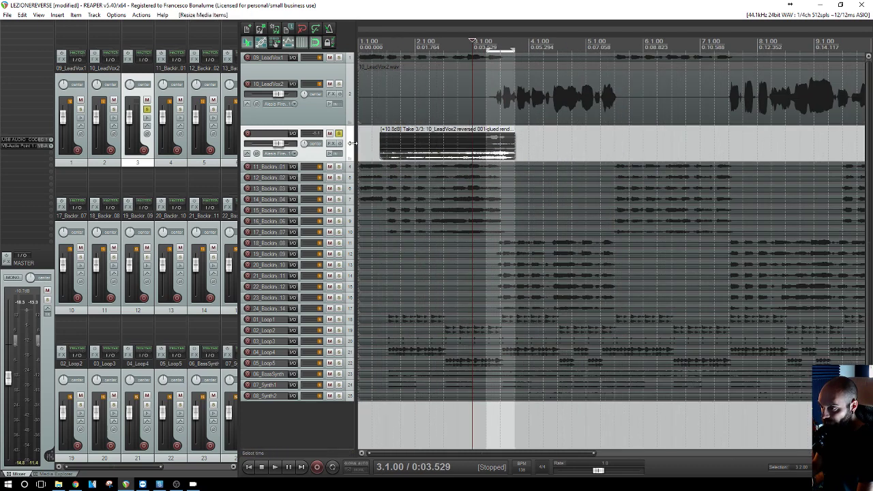
Solo both 10_LeadVox2 and track 3, and shift the reversed swell slightly earlier to meet the vocal entrance.
{"action": "left_click", "coordinate": [338, 134]}
{"action": "left_click", "coordinate": [338, 84]}
{"action": "left_click", "coordinate": [339, 134]}
{"action": "left_click_drag", "start_coordinate": [501, 159], "coordinate": [489, 161]}
Add a long fade-in to the reversed swell and audition it leading into the lead vocal.
{"action": "left_click", "coordinate": [429, 158]}
{"action": "key", "text": "space"}
{"action": "left_click_drag", "start_coordinate": [370, 135], "coordinate": [456, 157]}
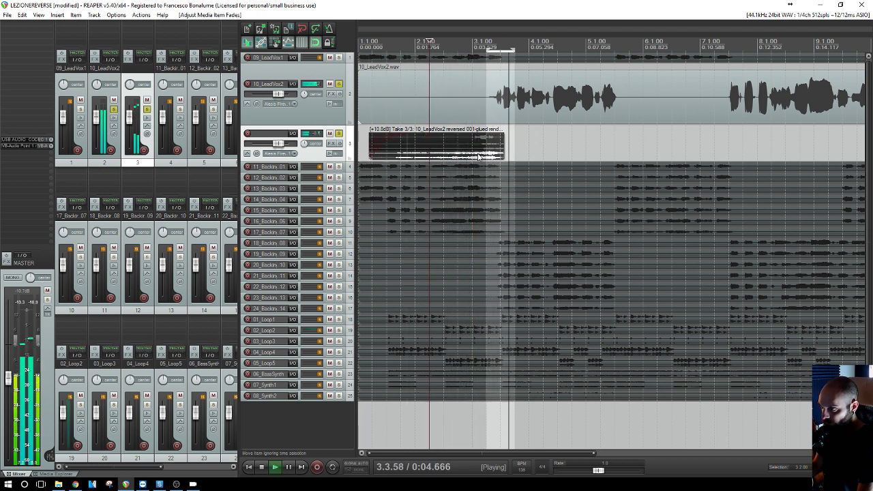
{"action": "left_click", "coordinate": [395, 154]}
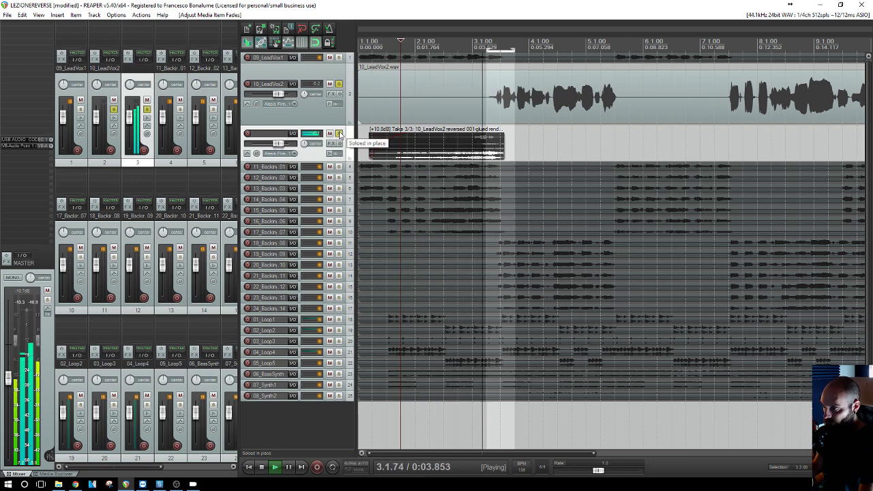
Unsolo track 3 and 10_LeadVox2, and audition the reversed swell in the full mix.
{"action": "key", "text": "space"}
{"action": "left_click", "coordinate": [339, 134]}
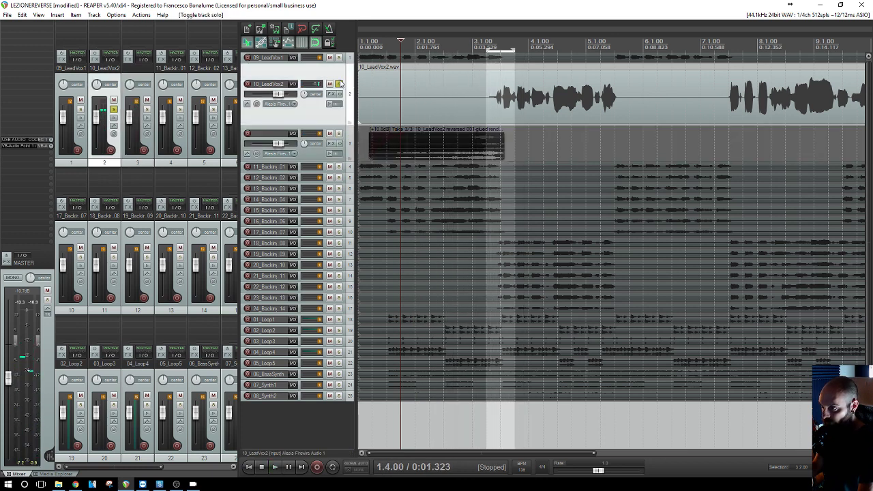
{"action": "left_click", "coordinate": [339, 84]}
{"action": "key", "text": "space"}
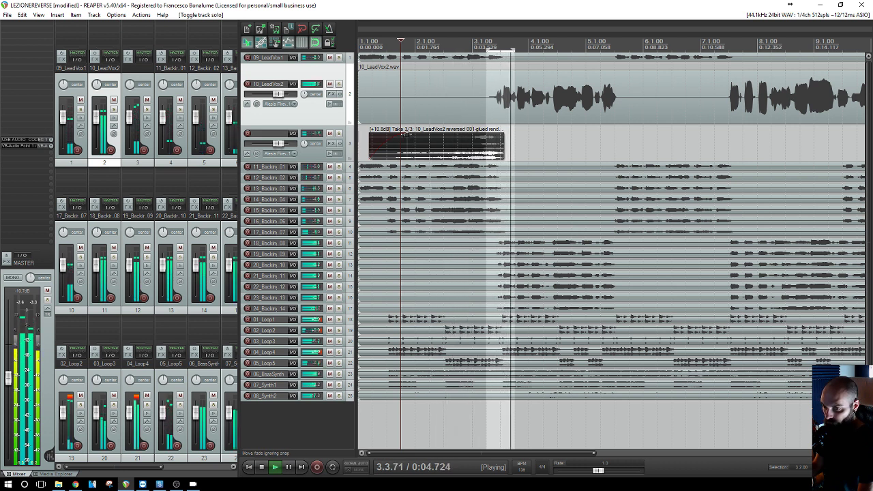
{"action": "scroll", "coordinate": [412, 130], "scroll_direction": "down", "scroll_amount": 3}
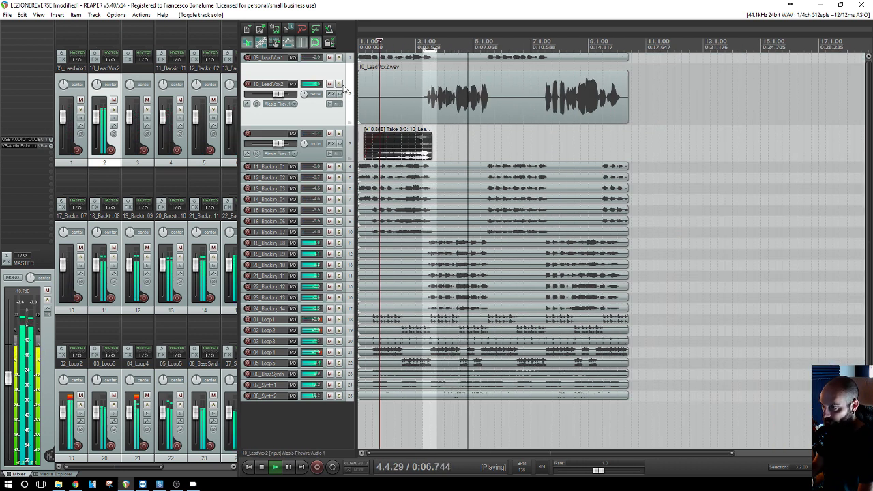
{"action": "key", "text": "space"}
Solo track 3 and enlarge its height to work closely on the reversed swell item.
{"action": "left_click", "coordinate": [338, 133]}
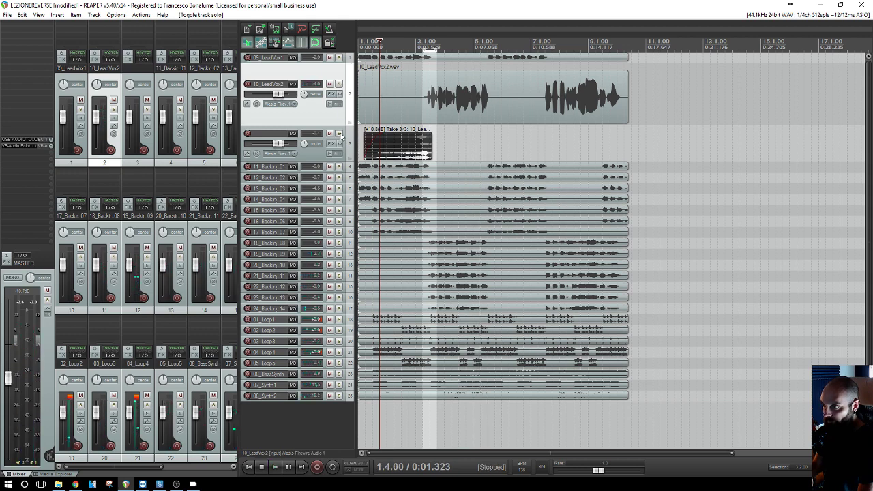
{"action": "left_click_drag", "start_coordinate": [337, 160], "coordinate": [336, 204]}
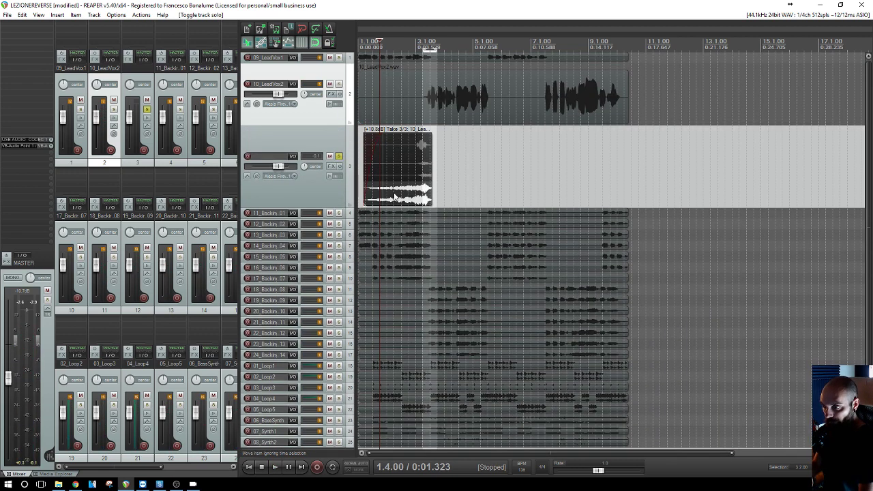
{"action": "left_click", "coordinate": [398, 201]}
{"action": "scroll", "coordinate": [439, 202], "scroll_direction": "up", "scroll_amount": 3}
{"action": "scroll", "coordinate": [440, 204], "scroll_direction": "up", "scroll_amount": 2}
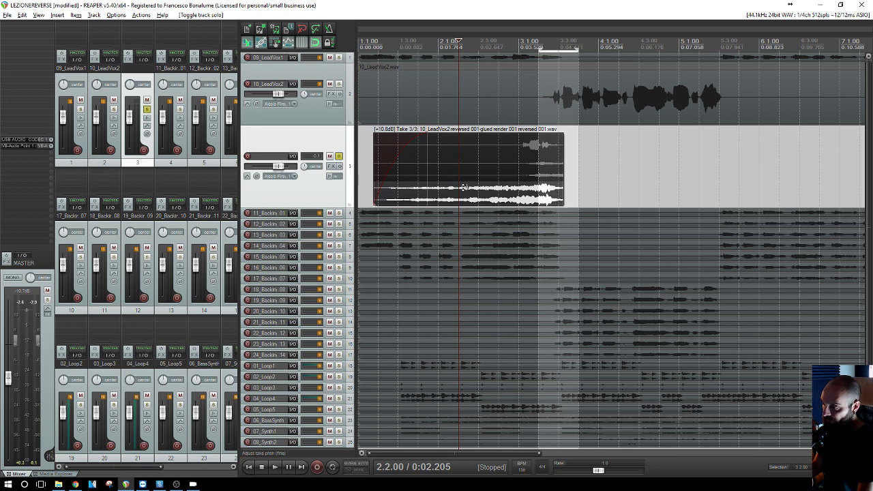
Try pitch shifts of -4.69 and +3.48 on the reversed swell, auditioning it in solo.
{"action": "left_click_drag", "start_coordinate": [520, 193], "coordinate": [522, 232]}
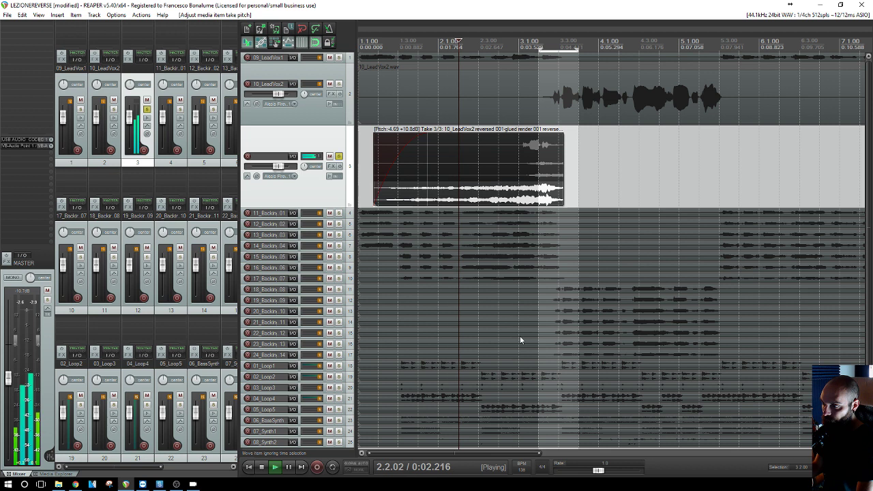
{"action": "left_click_drag", "start_coordinate": [516, 178], "coordinate": [503, 19]}
{"action": "key", "text": "space"}
{"action": "key", "text": "space"}
{"action": "left_click_drag", "start_coordinate": [514, 187], "coordinate": [507, 49]}
{"action": "key", "text": "space"}
{"action": "key", "text": "space"}
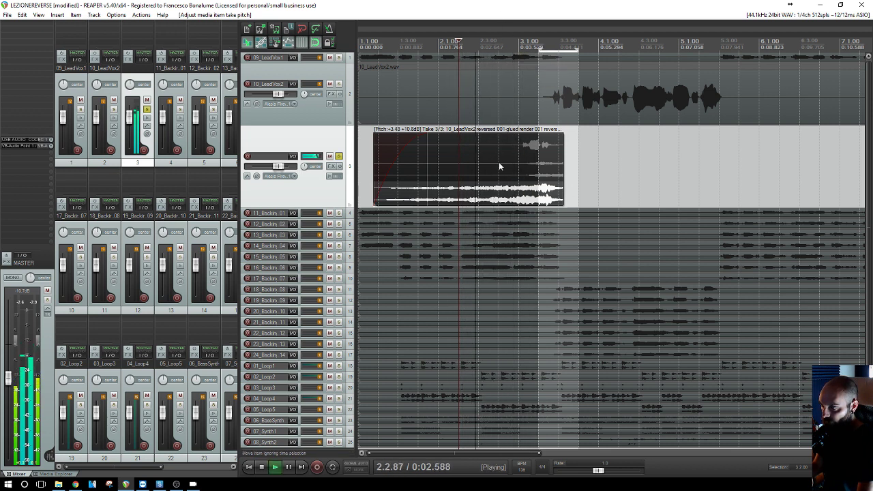
Audition the pitched-up swell in the full mix and return to soloing track 3.
{"action": "left_click", "coordinate": [339, 156]}
{"action": "key", "text": "space"}
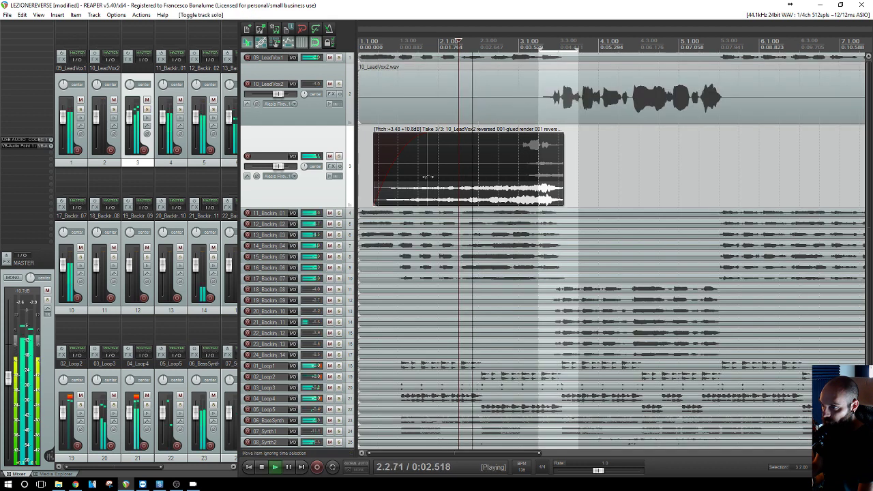
{"action": "left_click", "coordinate": [339, 156]}
{"action": "key", "text": "space"}
Lower the reversed swell's take pitch to -0.69, checking it both soloed and with track 3 unsoloed in the mix.
{"action": "left_click", "coordinate": [497, 200]}
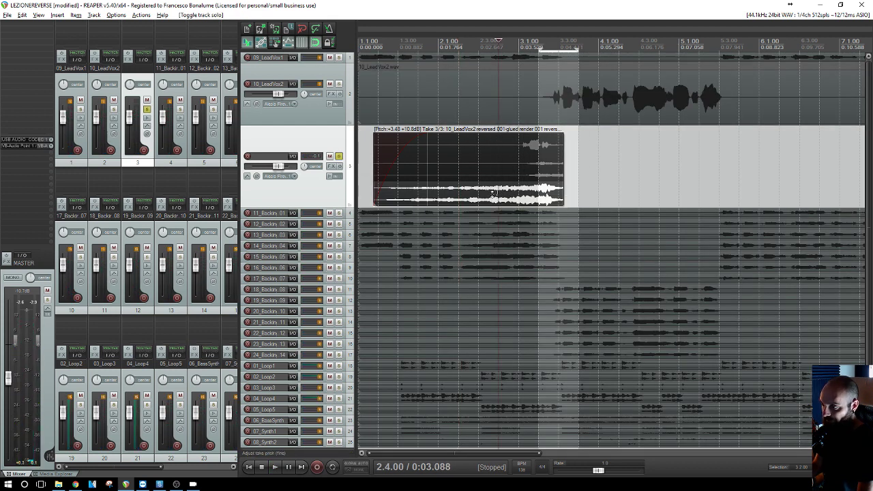
{"action": "left_click_drag", "start_coordinate": [489, 308], "coordinate": [494, 366]}
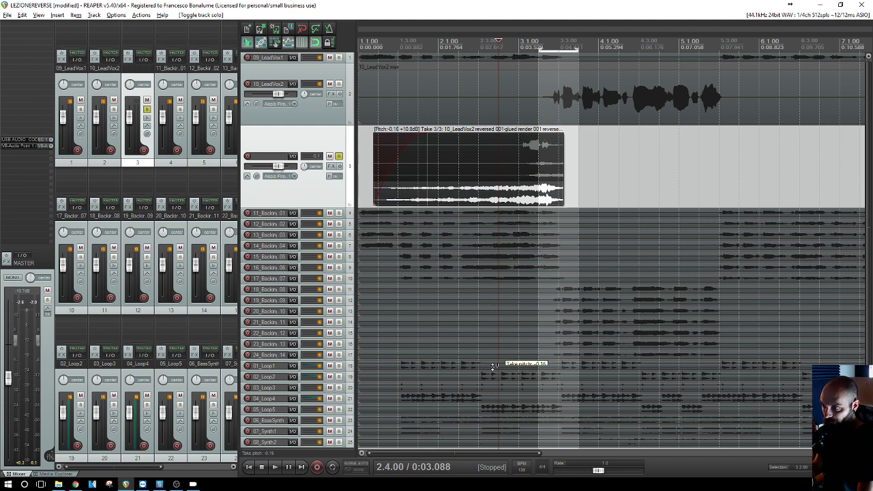
{"action": "key", "text": "space"}
{"action": "left_click_drag", "start_coordinate": [454, 194], "coordinate": [459, 201]}
{"action": "key", "text": "space"}
{"action": "key", "text": "space"}
{"action": "left_click", "coordinate": [339, 158]}
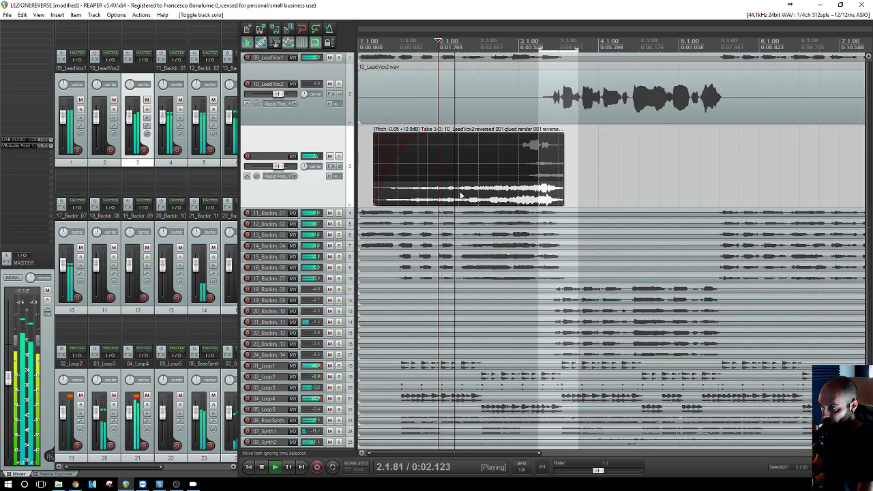
{"action": "left_click_drag", "start_coordinate": [483, 194], "coordinate": [483, 197]}
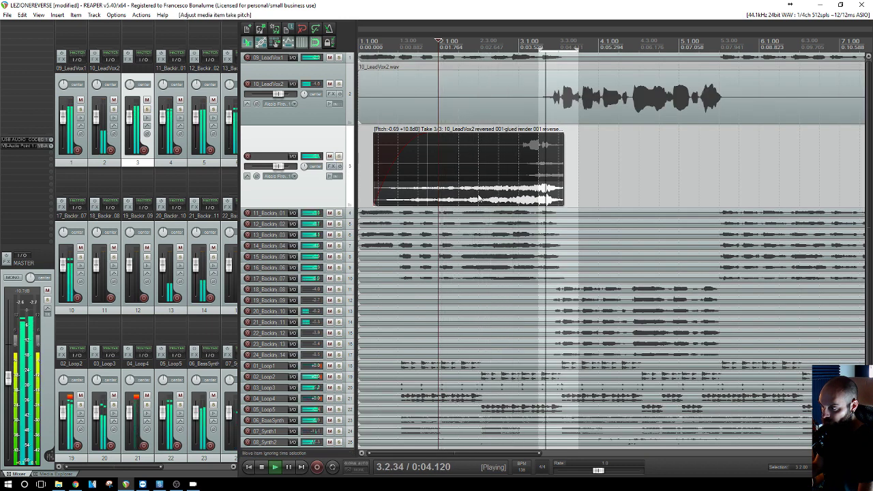
Audition the repitched swell in the full mix from its beginning through the lead vocal entrance.
{"action": "key", "text": "space"}
{"action": "left_click", "coordinate": [384, 195]}
{"action": "key", "text": "space"}
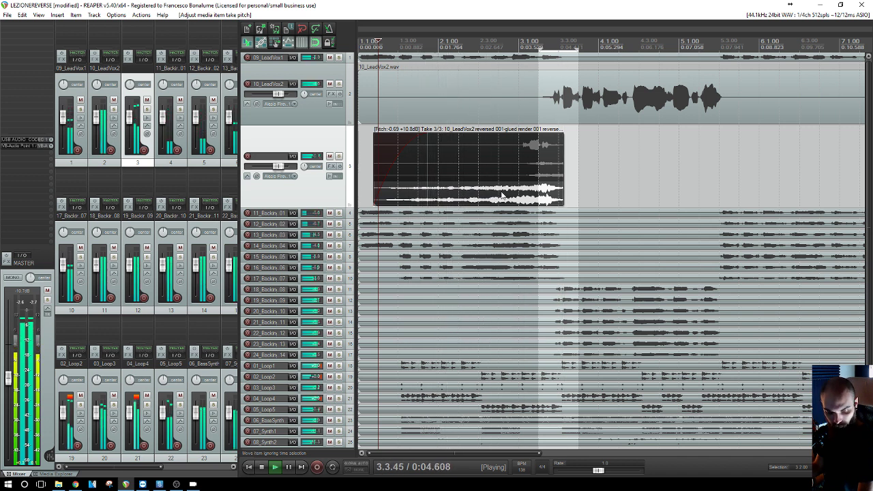
{"action": "scroll", "coordinate": [458, 183], "scroll_direction": "down", "scroll_amount": 2}
{"action": "key", "text": "space"}
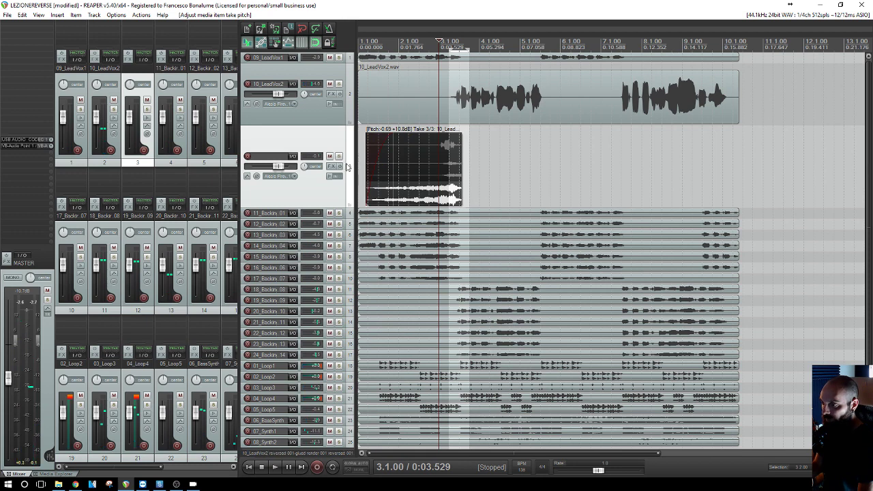
Solo track 3 and audition the end of the reversed swell from position 2.4.00.
{"action": "left_click", "coordinate": [339, 156]}
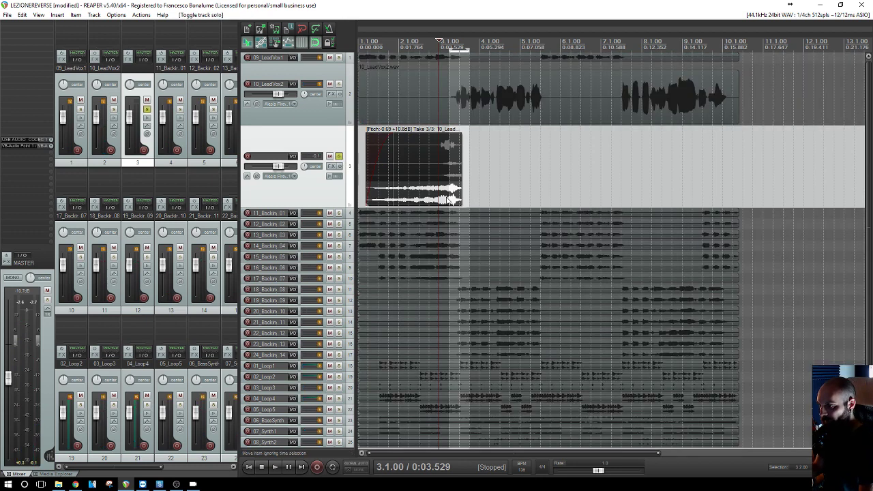
{"action": "left_click", "coordinate": [433, 192]}
{"action": "key", "text": "space"}
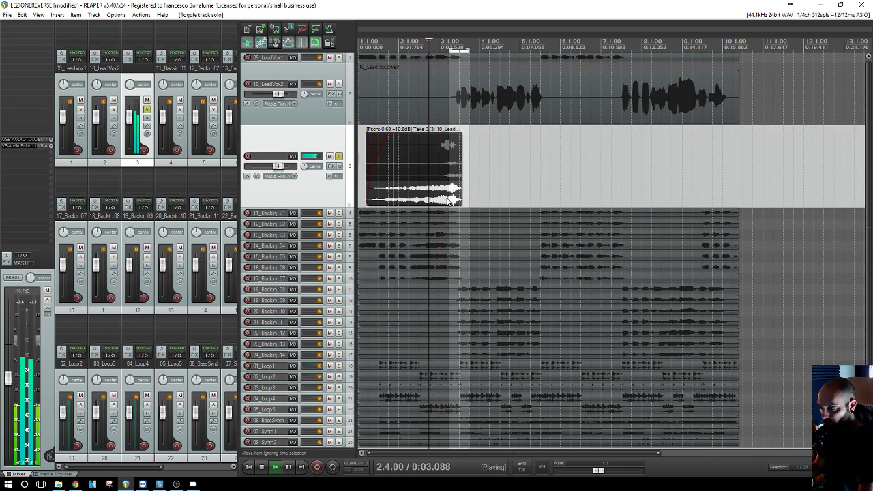
{"action": "scroll", "coordinate": [506, 203], "scroll_direction": "up", "scroll_amount": 4}
{"action": "key", "text": "space"}
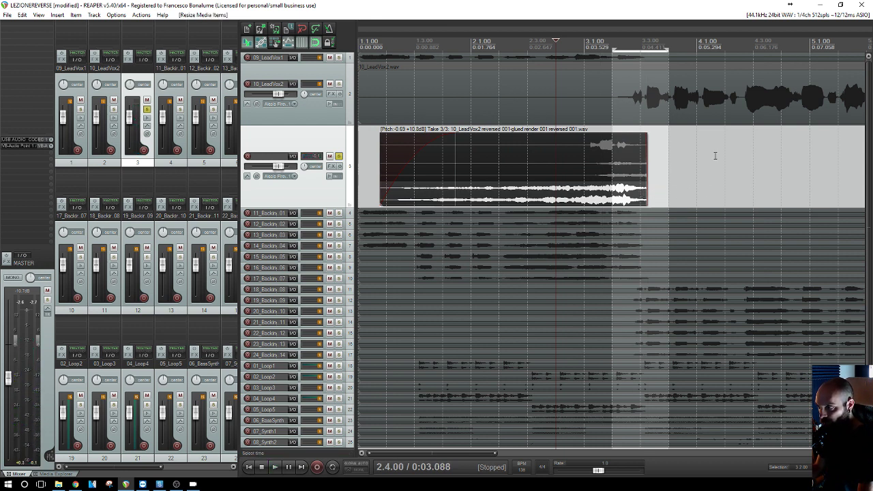
{"action": "scroll", "coordinate": [639, 118], "scroll_direction": "down", "scroll_amount": 2}
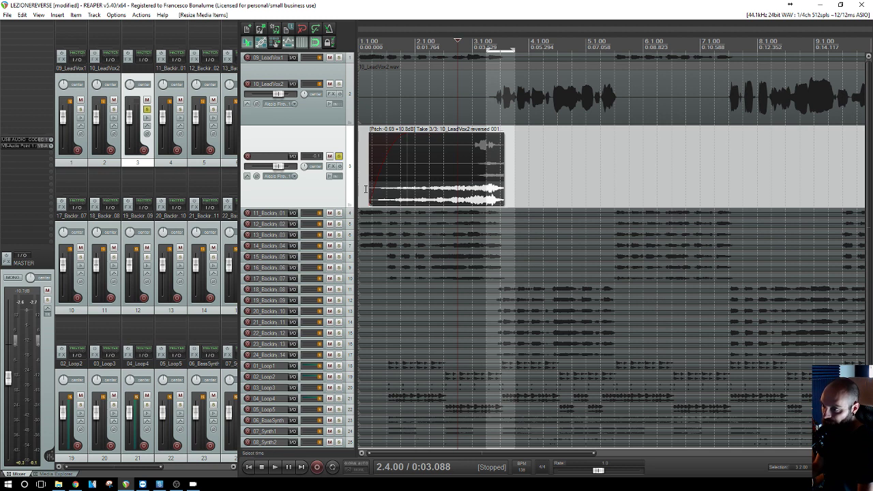
Insert the ReaPitch effect on track 3.
{"action": "left_click", "coordinate": [136, 24]}
{"action": "type", "text": "re"}
{"action": "type", "text": "reapi"}
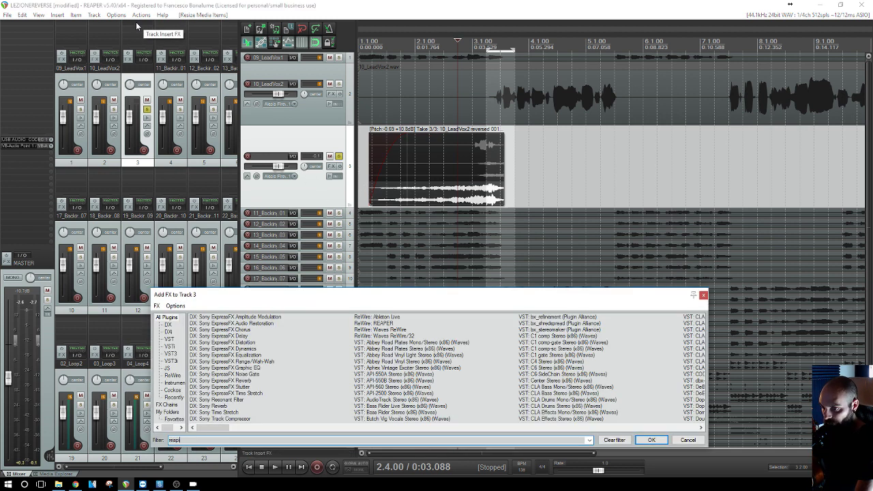
{"action": "double_click", "coordinate": [236, 318]}
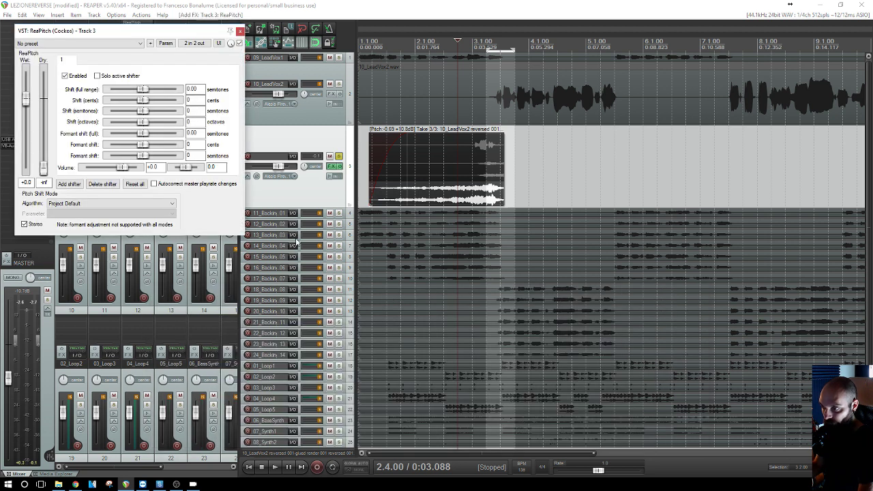
Touch ReaPitch's Shift (cents) parameter while auditioning the swell, and show its track envelope.
{"action": "left_click", "coordinate": [400, 164]}
{"action": "key", "text": "space"}
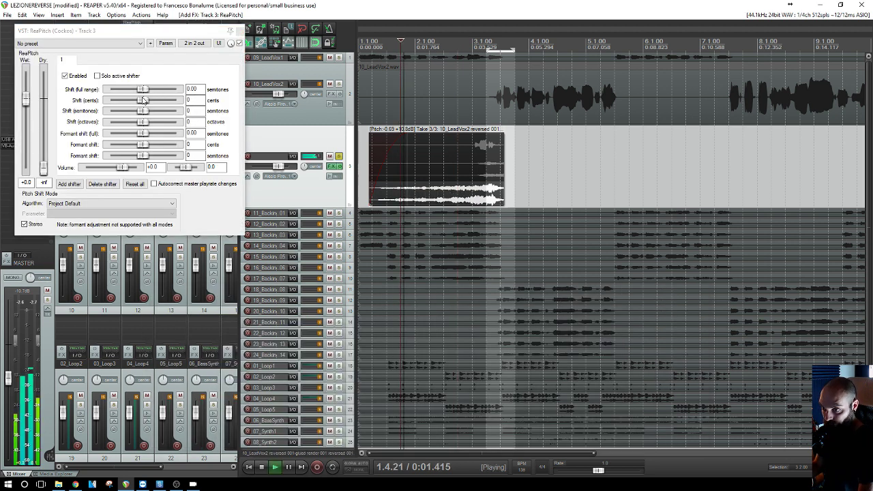
{"action": "mouse_move", "coordinate": [142, 100]}
{"action": "left_mouse_down"}
{"action": "mouse_move", "coordinate": [117, 99]}
{"action": "mouse_move", "coordinate": [144, 101]}
{"action": "left_mouse_up"}
{"action": "key", "text": "space"}
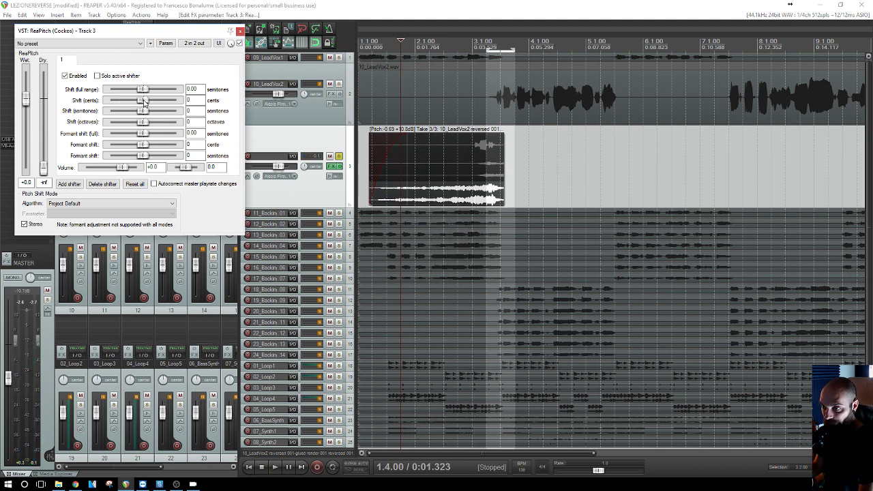
{"action": "left_click", "coordinate": [165, 43]}
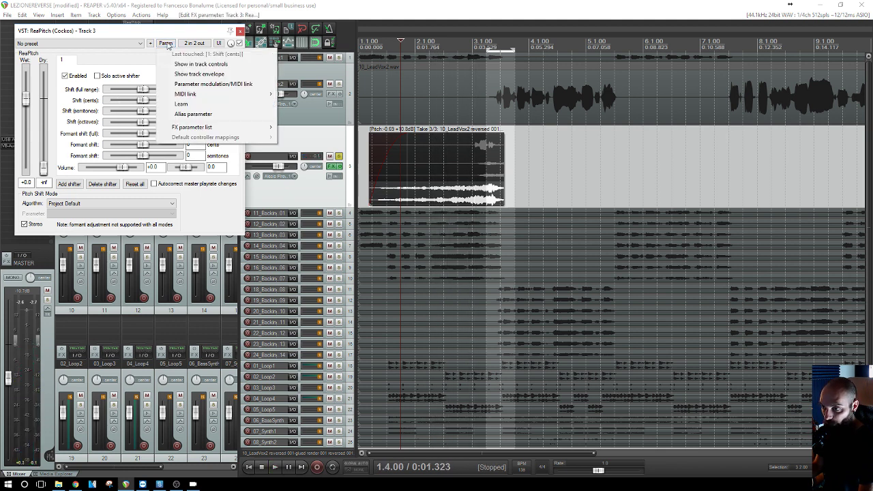
{"action": "left_click", "coordinate": [203, 77]}
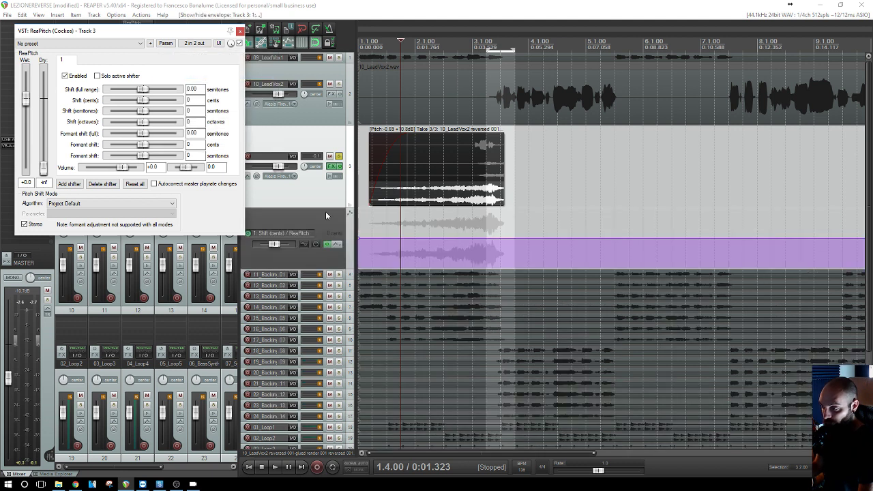
Draw a Shift (cents) ramp from about -153 cents at the swell's start up to 0 at its end, and play it.
{"action": "left_click", "coordinate": [501, 239]}
{"action": "left_click_drag", "start_coordinate": [402, 234], "coordinate": [372, 366]}
{"action": "left_click", "coordinate": [374, 243]}
{"action": "key", "text": "space"}
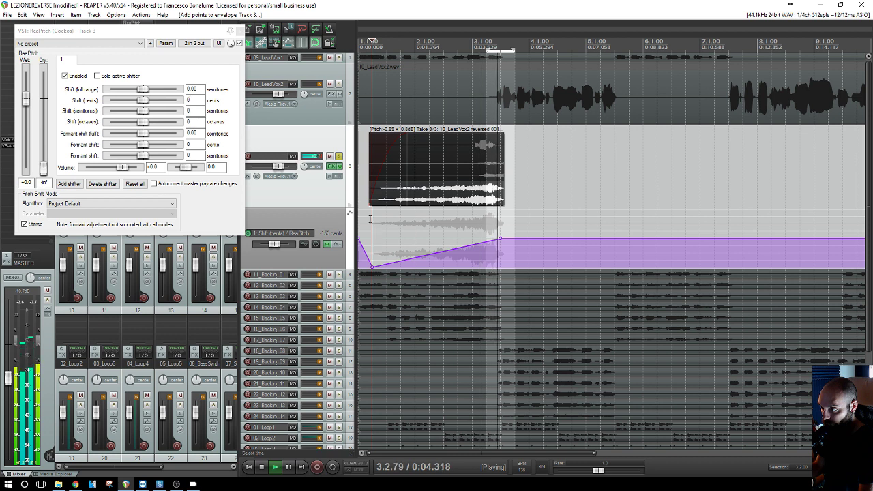
Unsolo track 3, close the ReaPitch window, and audition the pitch-ramped swell in the full mix.
{"action": "left_click", "coordinate": [340, 156]}
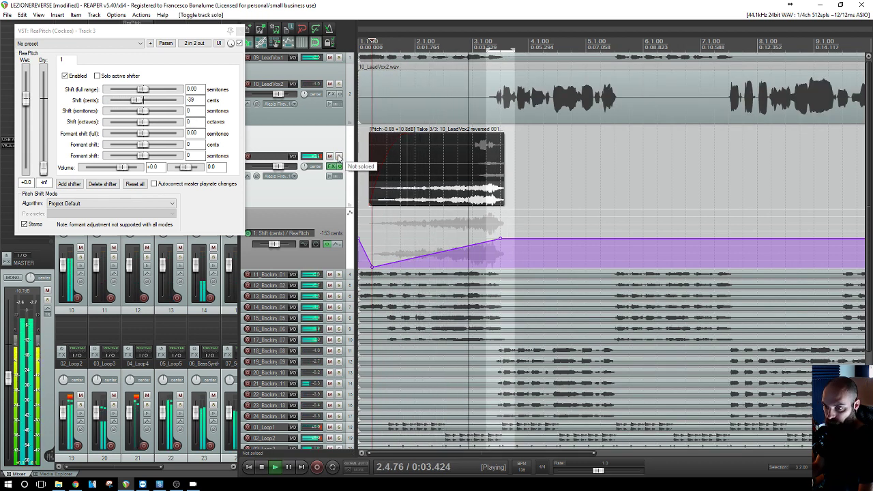
{"action": "left_click", "coordinate": [240, 31]}
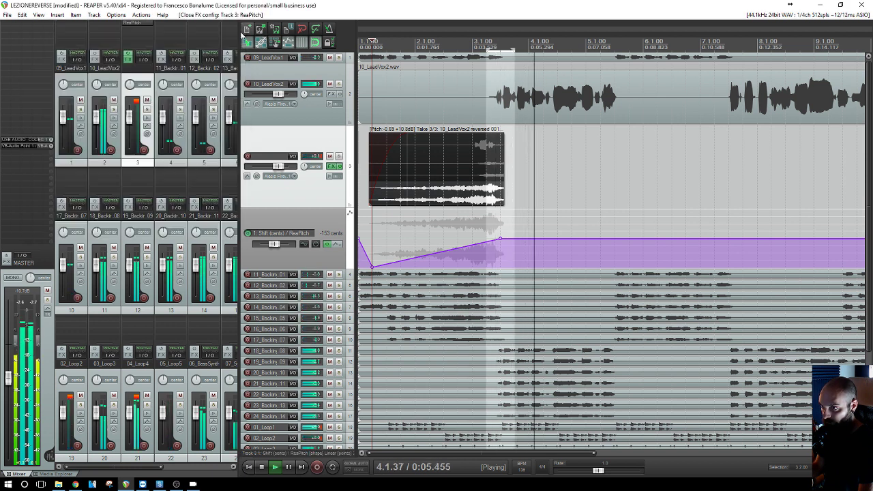
{"action": "scroll", "coordinate": [476, 200], "scroll_direction": "down", "scroll_amount": 3}
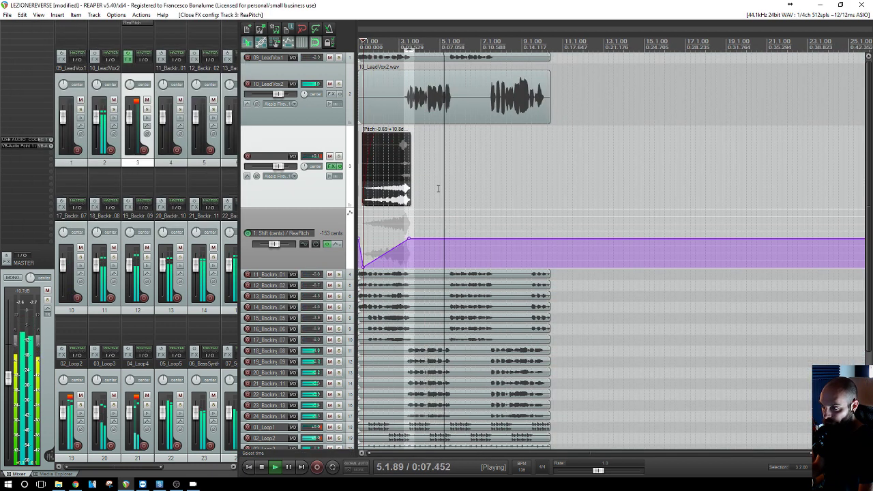
{"action": "key", "text": "space"}
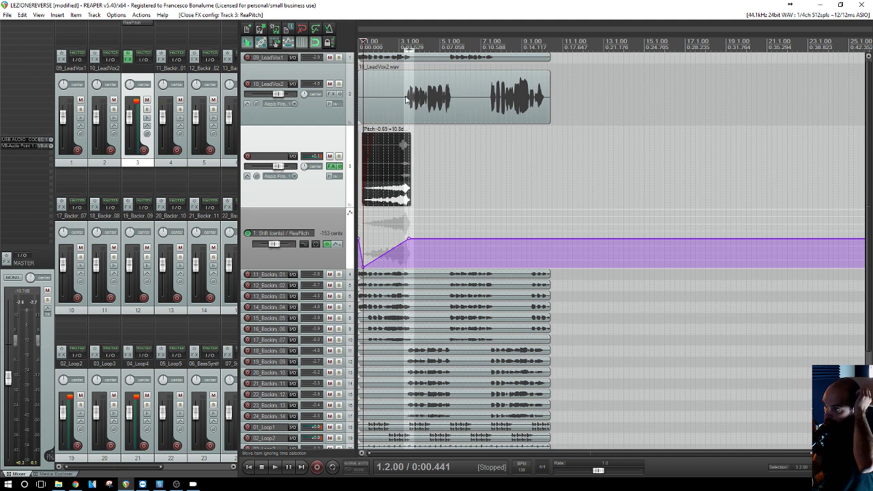
Audition the 10_LeadVox2 phrase in bar 4 with the full mix to locate another source word.
{"action": "left_click", "coordinate": [403, 99]}
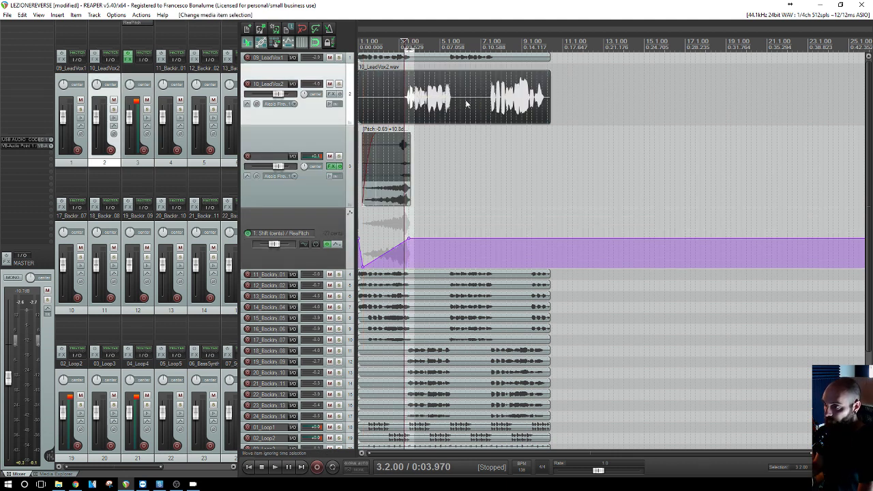
{"action": "left_click", "coordinate": [437, 106]}
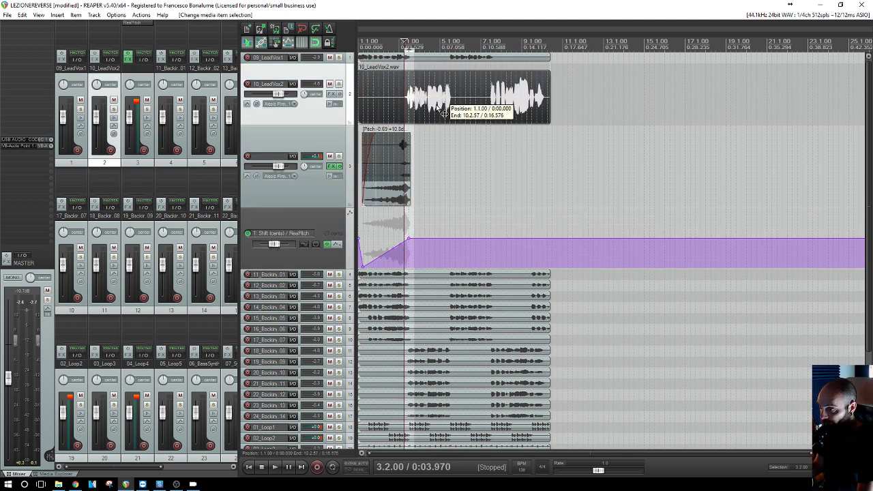
{"action": "scroll", "coordinate": [478, 111], "scroll_direction": "up", "scroll_amount": 4}
{"action": "left_click", "coordinate": [590, 101]}
{"action": "left_click", "coordinate": [577, 102]}
{"action": "key", "text": "space"}
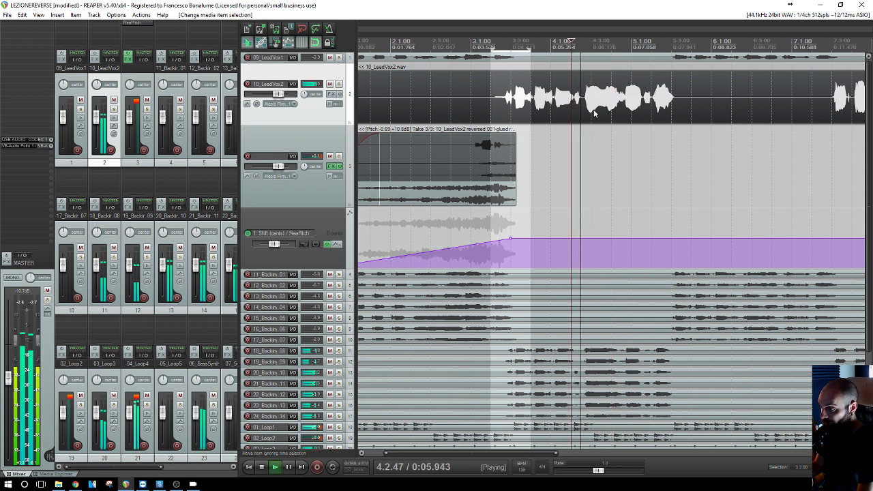
{"action": "key", "text": "space"}
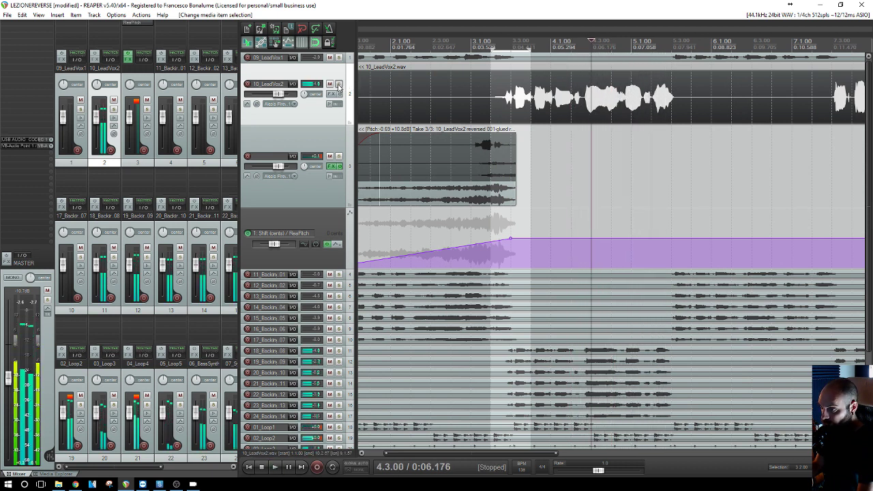
Solo 10_LeadVox2, audition the phrase, and make a time selection from 4.3.00 to about bar 6.
{"action": "left_click", "coordinate": [339, 84]}
{"action": "key", "text": "space"}
{"action": "scroll", "coordinate": [529, 102], "scroll_direction": "down", "scroll_amount": 2}
{"action": "key", "text": "space"}
{"action": "scroll", "coordinate": [553, 128], "scroll_direction": "down", "scroll_amount": 2}
{"action": "left_click_drag", "start_coordinate": [551, 128], "coordinate": [626, 128]}
{"action": "left_click_drag", "start_coordinate": [500, 130], "coordinate": [556, 131]}
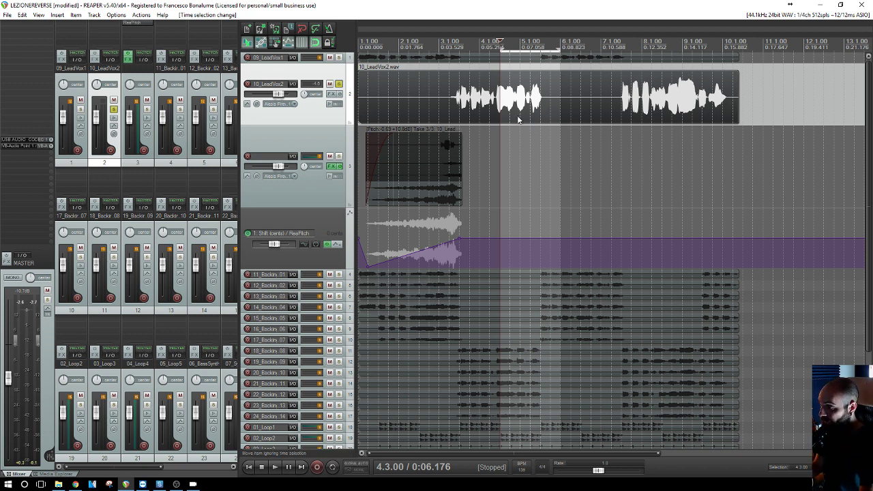
Unsolo 10_LeadVox2, make the swell item's third take active, and audition it in the full mix.
{"action": "left_click", "coordinate": [426, 154]}
{"action": "scroll", "coordinate": [423, 137], "scroll_direction": "down", "scroll_amount": 2}
{"action": "key", "text": "t"}
{"action": "left_click", "coordinate": [339, 83]}
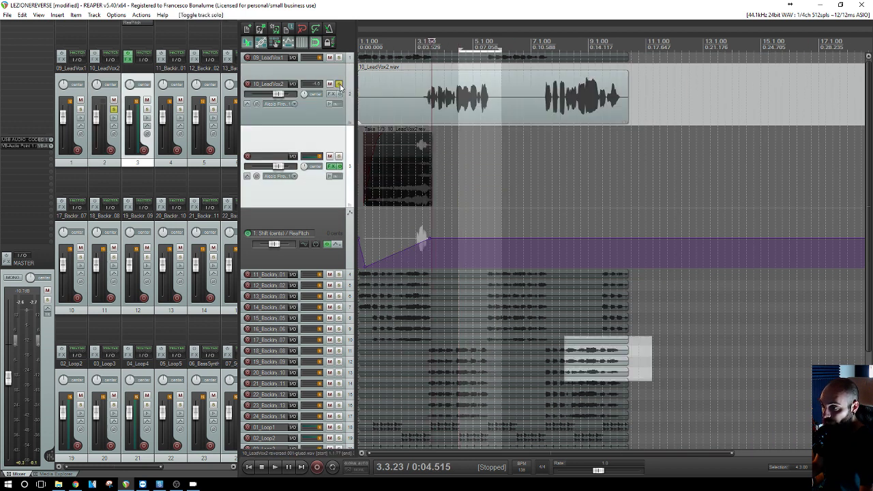
{"action": "left_click", "coordinate": [339, 83]}
{"action": "left_click", "coordinate": [395, 200]}
{"action": "key", "text": "space"}
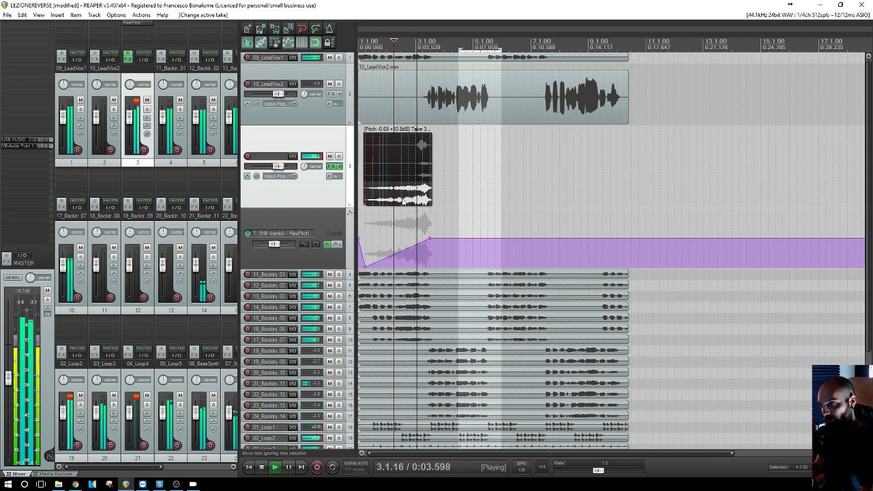
{"action": "key", "text": "space"}
Solo track 3, add the JS: Distortion (Fuzz) effect to it, and play the swell.
{"action": "left_click", "coordinate": [339, 156]}
{"action": "left_click", "coordinate": [383, 184]}
{"action": "left_click", "coordinate": [134, 31]}
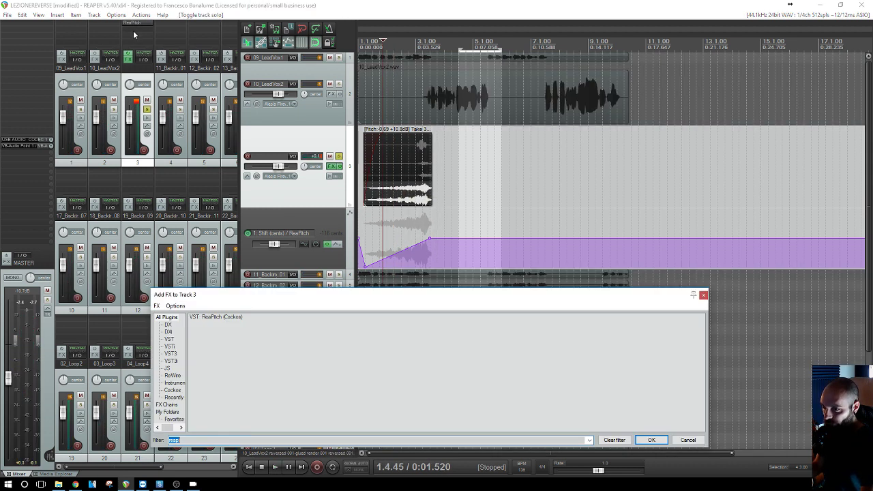
{"action": "type", "text": "fuz"}
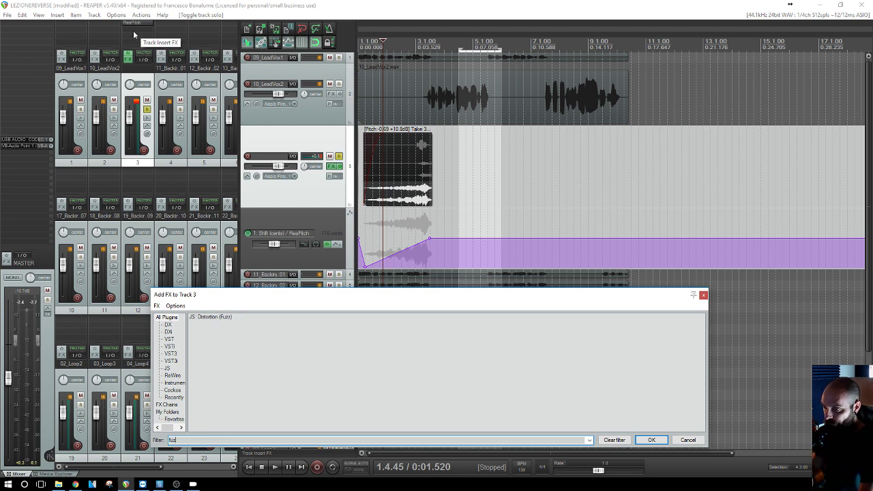
{"action": "double_click", "coordinate": [215, 320]}
{"action": "key", "text": "space"}
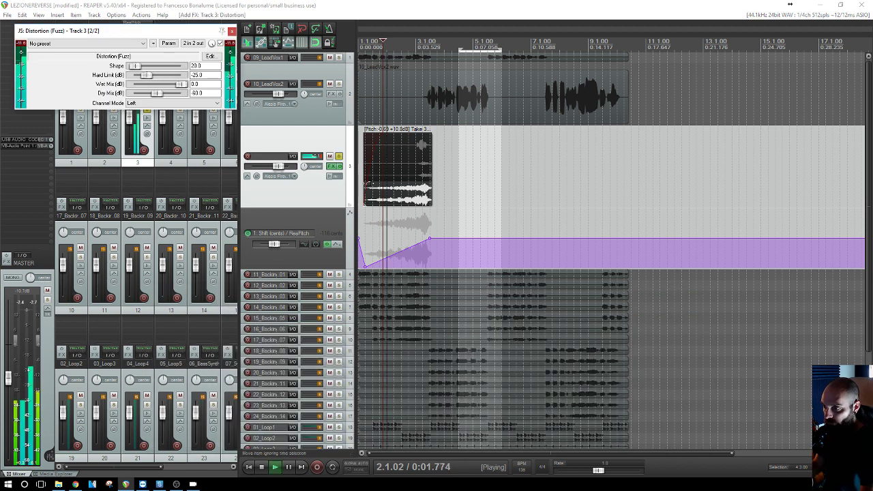
Set the fuzz's Shape to 33, Hard Limit to about 10 dB and Channel Mode to Stereo while playing the swell.
{"action": "left_click_drag", "start_coordinate": [135, 66], "coordinate": [166, 77]}
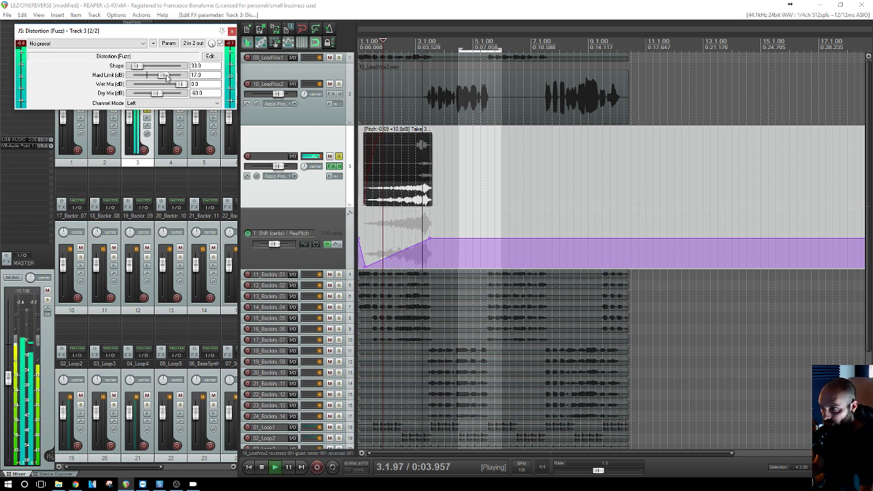
{"action": "key", "text": "space"}
{"action": "key", "text": "space"}
{"action": "left_click", "coordinate": [174, 103]}
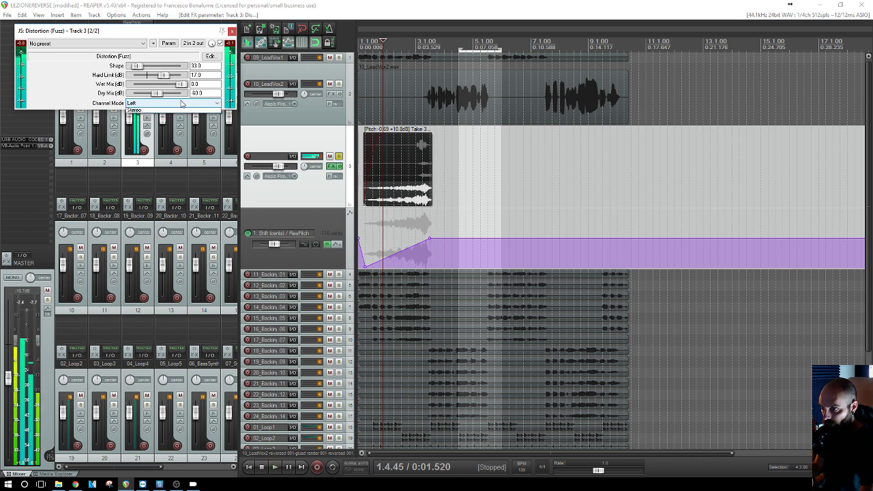
{"action": "left_click", "coordinate": [205, 133]}
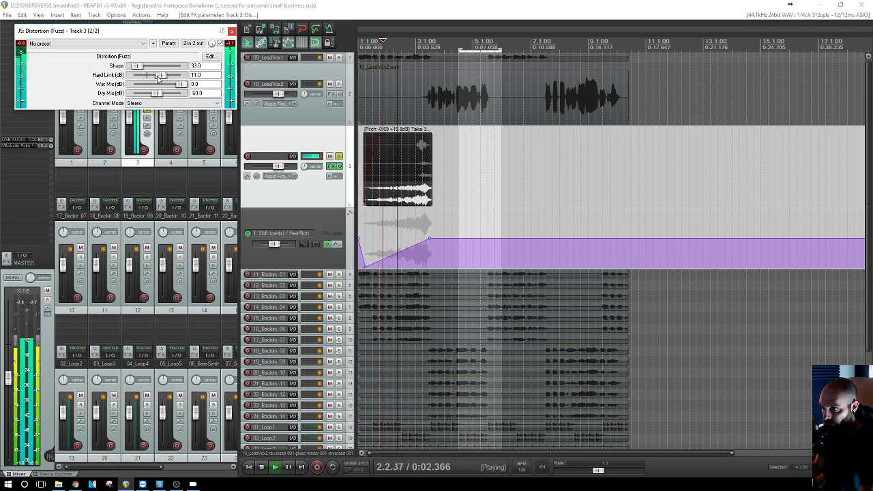
Balance track 3's volume against the full mix, trying about -18 dB, and replay the distorted swell soloed at a slightly higher level.
{"action": "left_click", "coordinate": [339, 157]}
{"action": "left_click", "coordinate": [339, 157]}
{"action": "left_click_drag", "start_coordinate": [277, 167], "coordinate": [273, 167]}
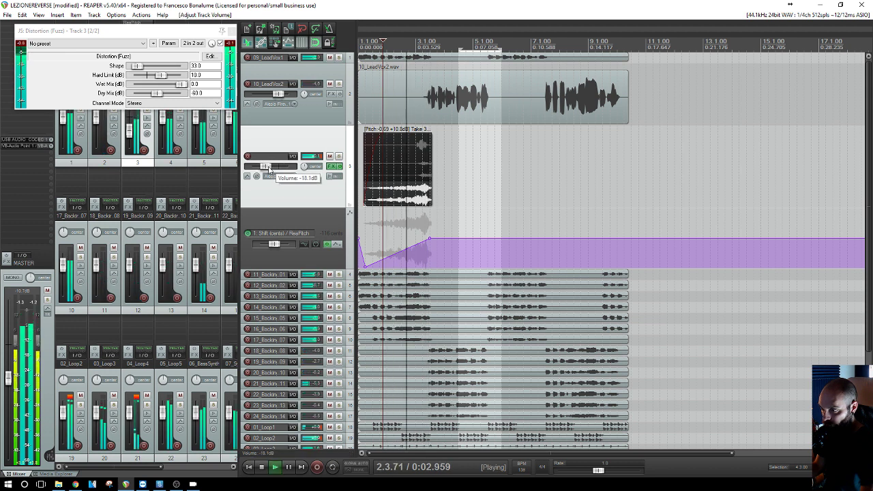
{"action": "left_click", "coordinate": [339, 156]}
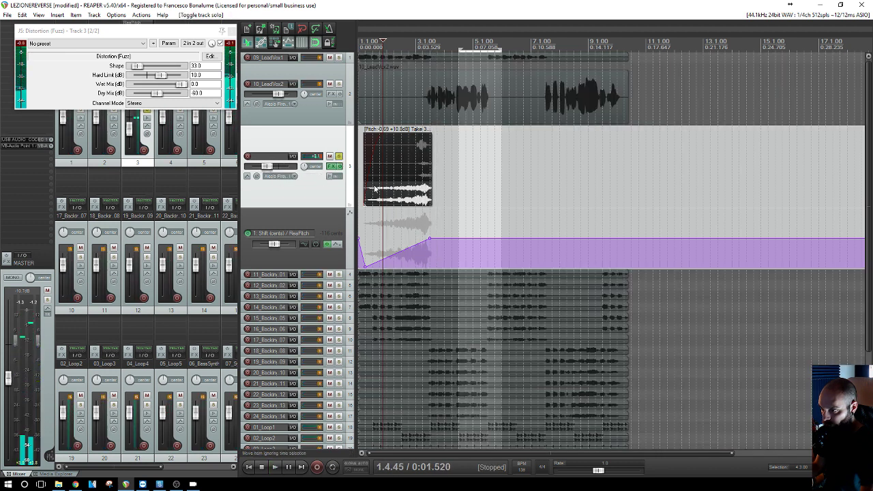
{"action": "left_click_drag", "start_coordinate": [269, 167], "coordinate": [280, 167]}
{"action": "key", "text": "space"}
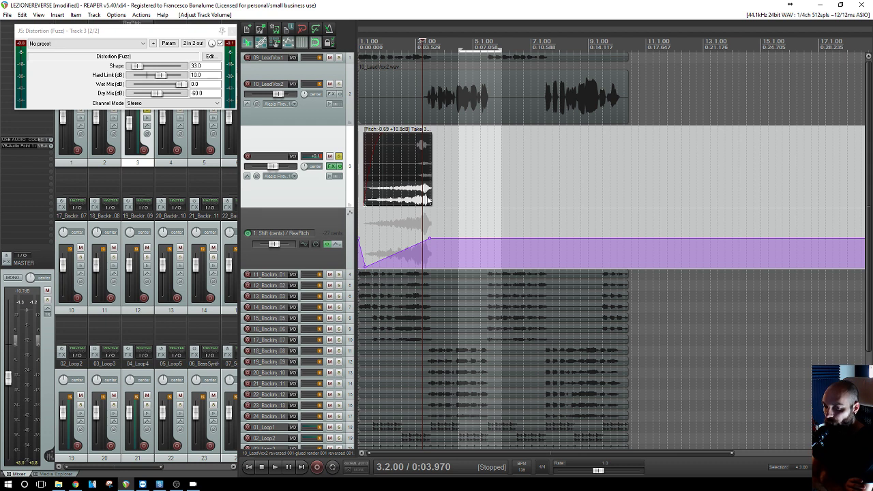
Unsolo track 3, solo 10_LeadVox2, and audition its phrase from 4.3.00.
{"action": "left_click_drag", "start_coordinate": [488, 129], "coordinate": [496, 133]}
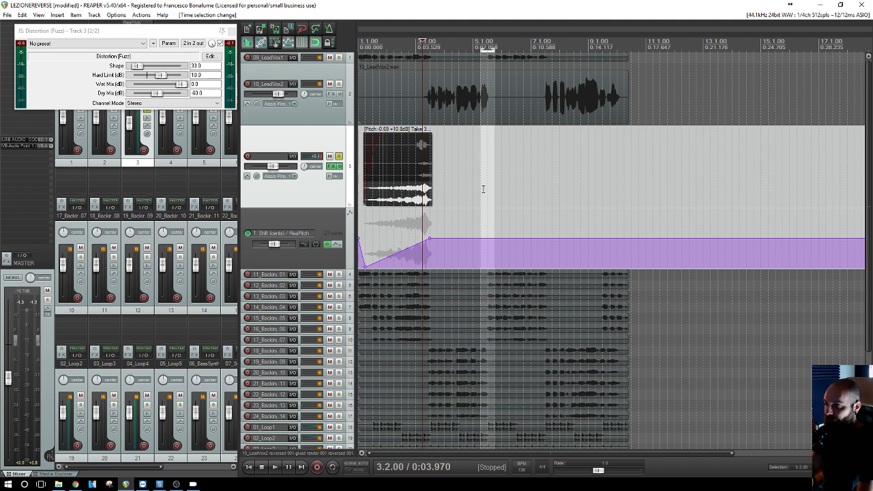
{"action": "left_click", "coordinate": [461, 156]}
{"action": "scroll", "coordinate": [467, 156], "scroll_direction": "up", "scroll_amount": 3}
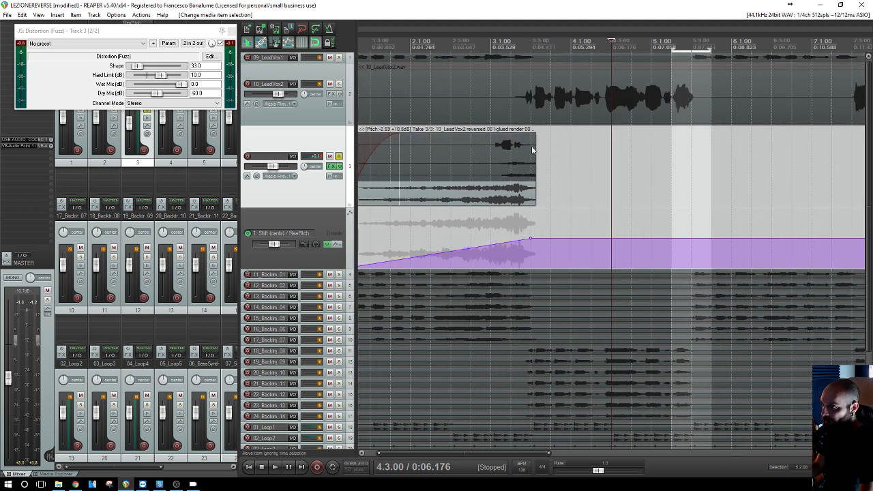
{"action": "left_click", "coordinate": [339, 156]}
{"action": "left_click", "coordinate": [339, 84]}
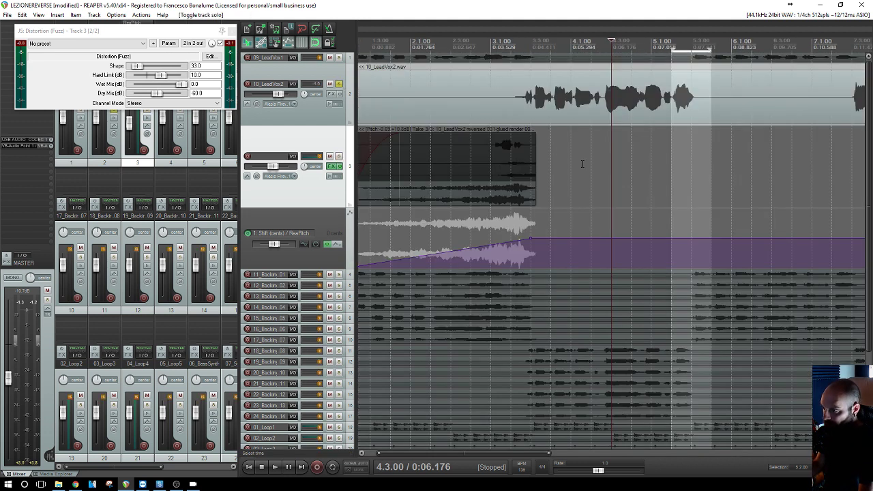
{"action": "key", "text": "space"}
{"action": "scroll", "coordinate": [620, 143], "scroll_direction": "down", "scroll_amount": 2}
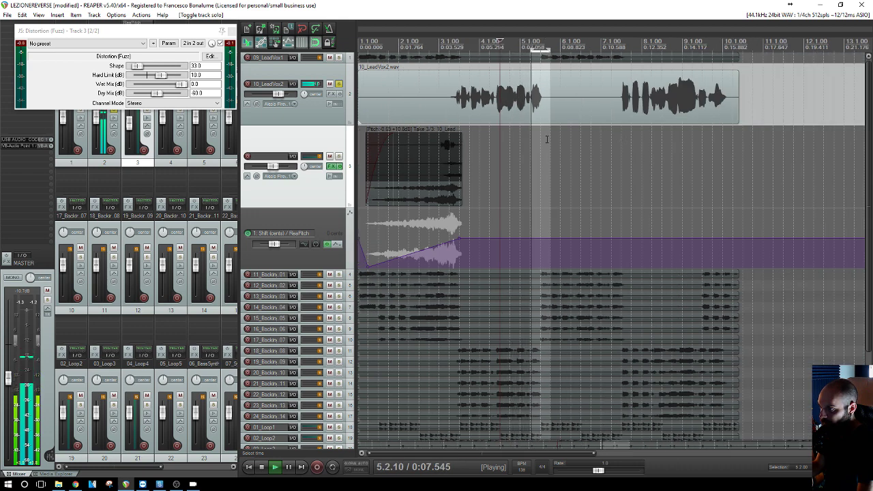
{"action": "scroll", "coordinate": [554, 140], "scroll_direction": "up", "scroll_amount": 1}
{"action": "key", "text": "space"}
Copy the 10_LeadVox2 phrase to the empty area at 13.2.00, set the time selection to it, and play it.
{"action": "left_click_drag", "start_coordinate": [588, 110], "coordinate": [807, 107]}
{"action": "double_click", "coordinate": [808, 107]}
{"action": "key", "text": "space"}
{"action": "scroll", "coordinate": [818, 112], "scroll_direction": "down", "scroll_amount": 3}
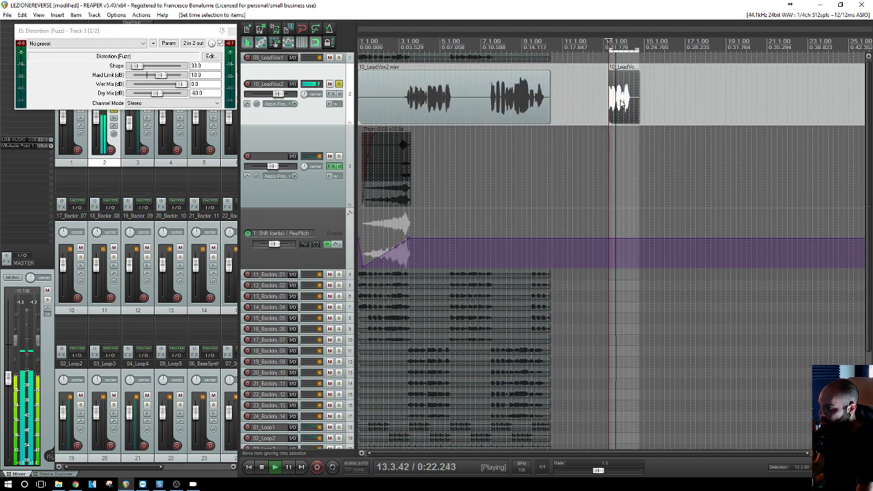
{"action": "scroll", "coordinate": [618, 106], "scroll_direction": "up", "scroll_amount": 2}
{"action": "key", "text": "space"}
Insert a new track 4 below the swell track, make it taller, and add ReaSamplOmatic5000 to it.
{"action": "key", "text": "ctrl+t"}
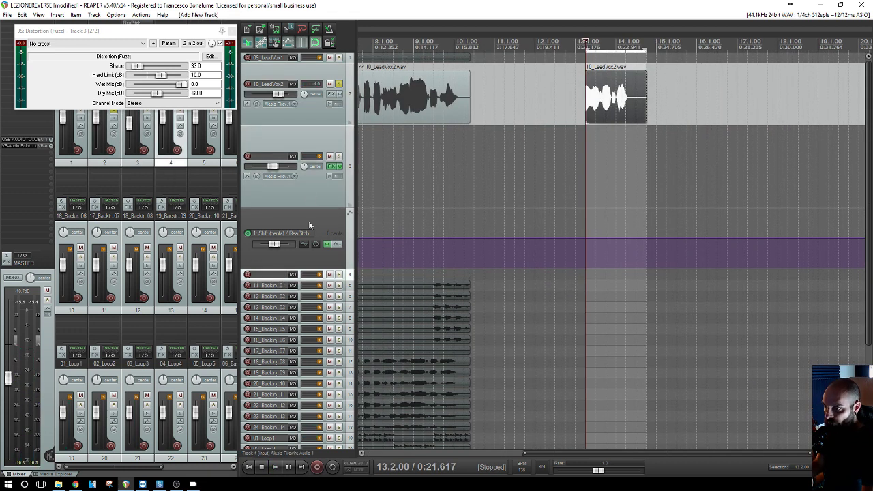
{"action": "mouse_move", "coordinate": [271, 273]}
{"action": "left_mouse_down"}
{"action": "mouse_move", "coordinate": [279, 271]}
{"action": "mouse_move", "coordinate": [279, 223]}
{"action": "mouse_move", "coordinate": [277, 282]}
{"action": "mouse_move", "coordinate": [277, 272]}
{"action": "left_mouse_up"}
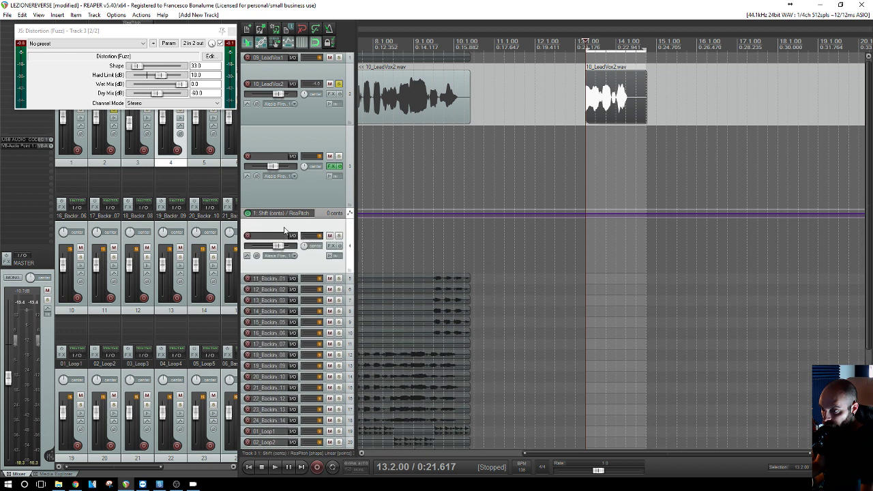
{"action": "left_click", "coordinate": [332, 247]}
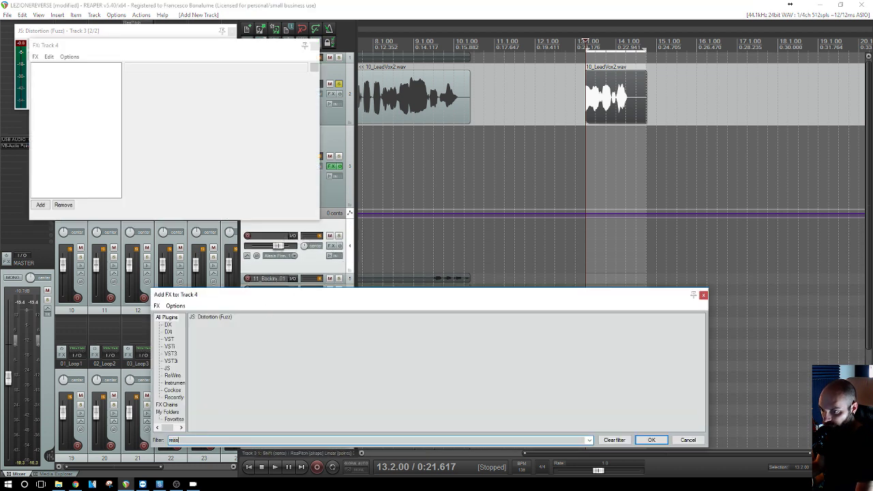
{"action": "double_click", "coordinate": [221, 331]}
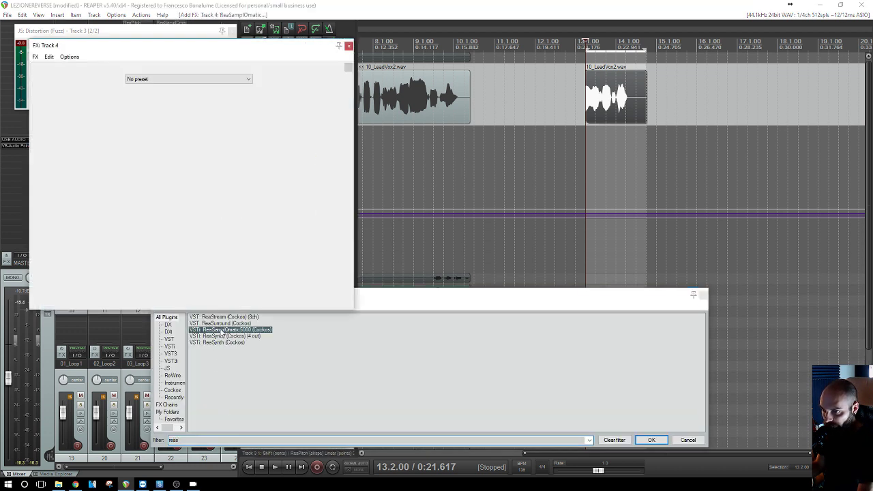
Import the copied 10_LeadVox2 phrase from the arrangement into the sampler and move the effects window clear of the track controls.
{"action": "left_click", "coordinate": [596, 100]}
{"action": "right_click", "coordinate": [598, 99]}
{"action": "left_click", "coordinate": [549, 96]}
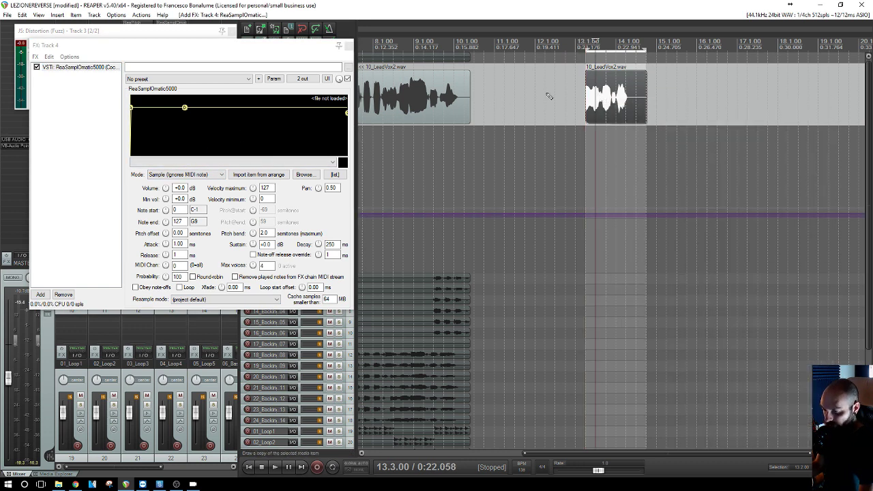
{"action": "left_click", "coordinate": [257, 127]}
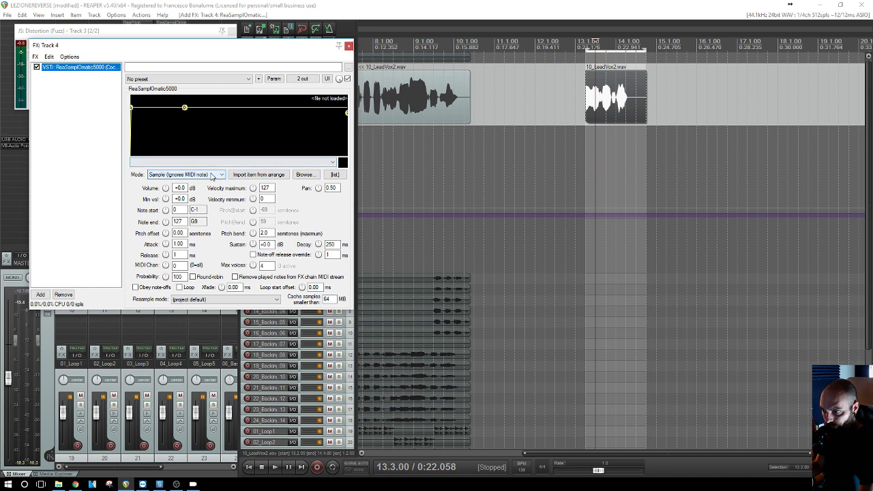
{"action": "left_click", "coordinate": [254, 175]}
{"action": "key", "text": "space"}
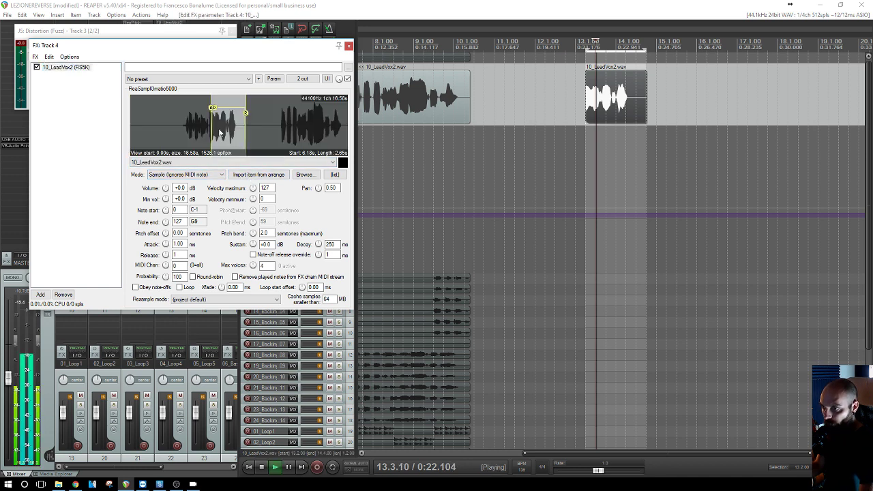
{"action": "key", "text": "space"}
{"action": "left_click_drag", "start_coordinate": [225, 49], "coordinate": [642, 81]}
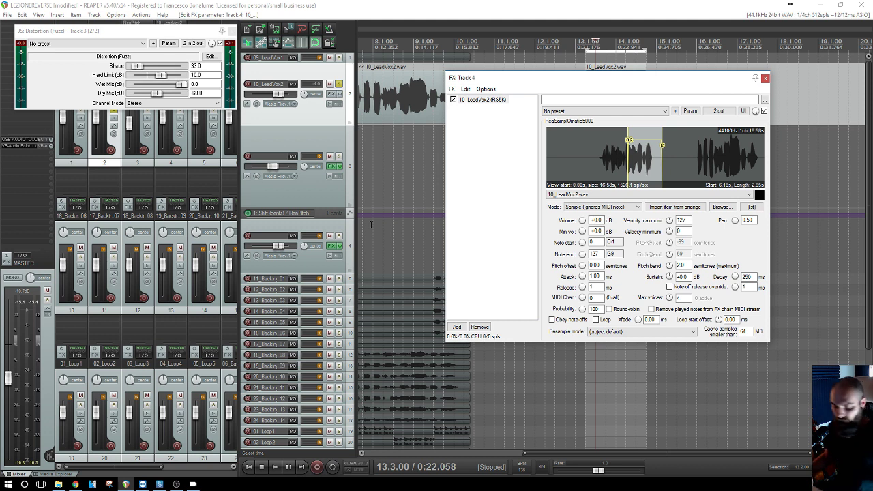
Record-arm track 4 with the Code 49 MIDI keyboard on all channels as input, enable monitoring, and solo the track.
{"action": "right_click", "coordinate": [247, 236]}
{"action": "mouse_move", "coordinate": [314, 363]}
{"action": "mouse_move", "coordinate": [181, 362]}
{"action": "left_click", "coordinate": [113, 203]}
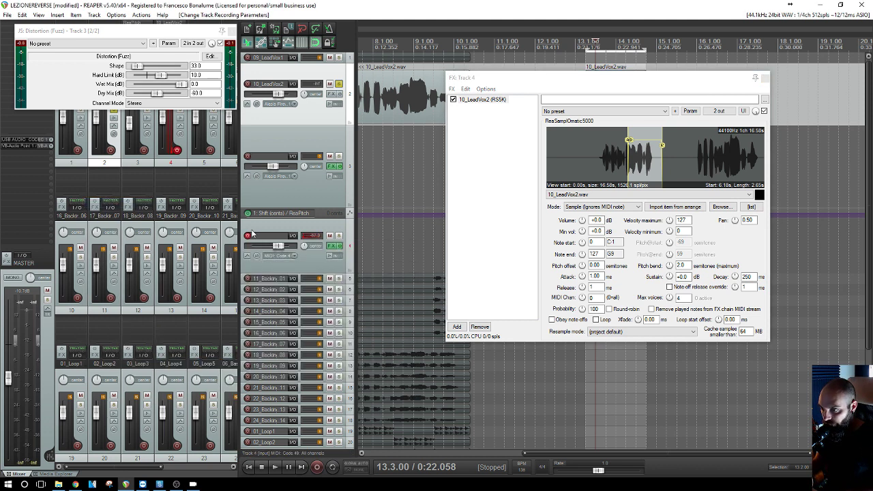
{"action": "left_click", "coordinate": [332, 258]}
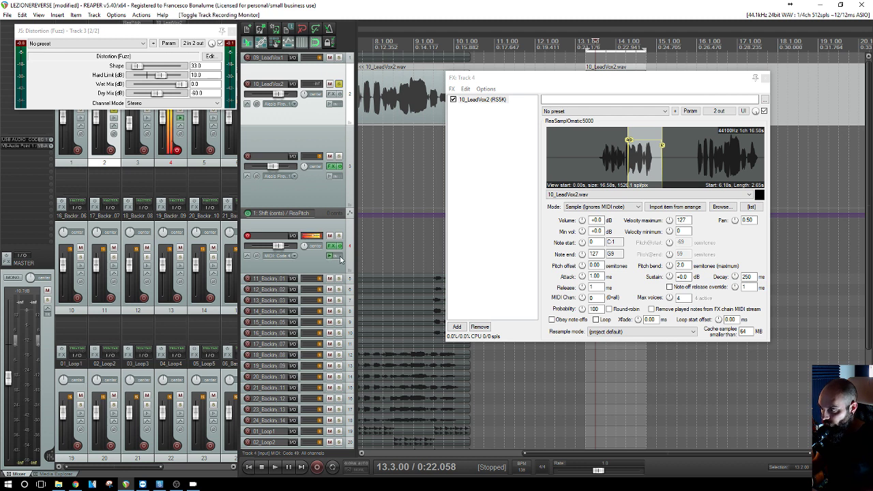
{"action": "left_click", "coordinate": [339, 236]}
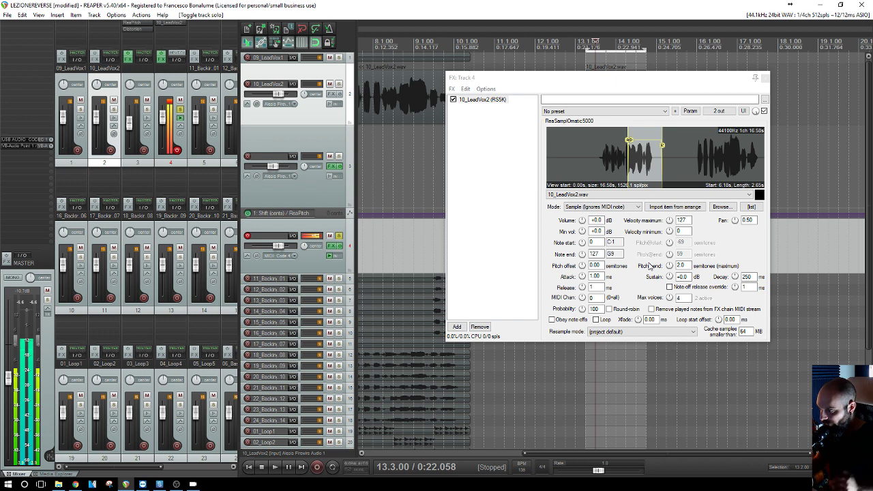
Shorten the sample to about 1.19 s, set Resample mode to Good (192pt Sinc) and Mode to Freely configurable shifted.
{"action": "left_click", "coordinate": [609, 223]}
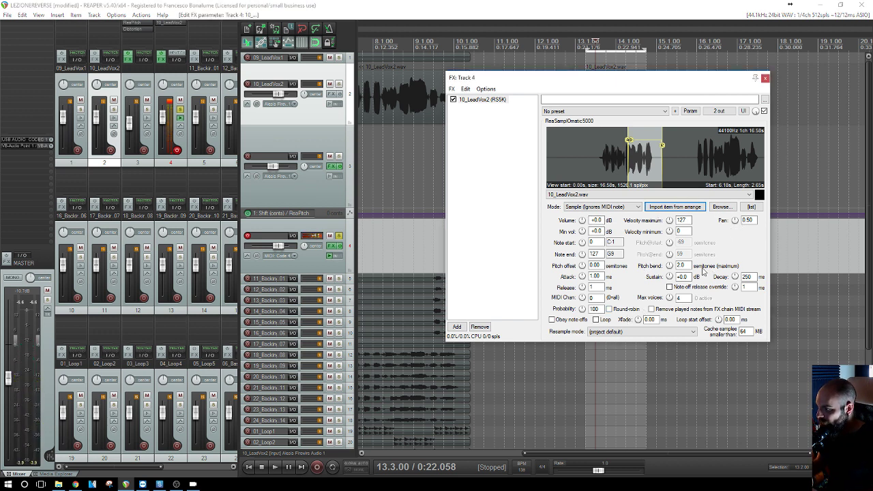
{"action": "left_click", "coordinate": [603, 207]}
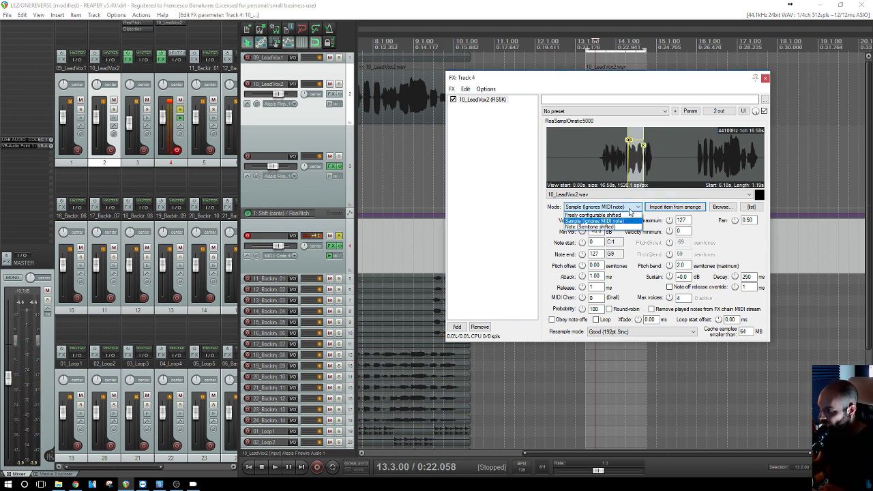
{"action": "left_click", "coordinate": [610, 215]}
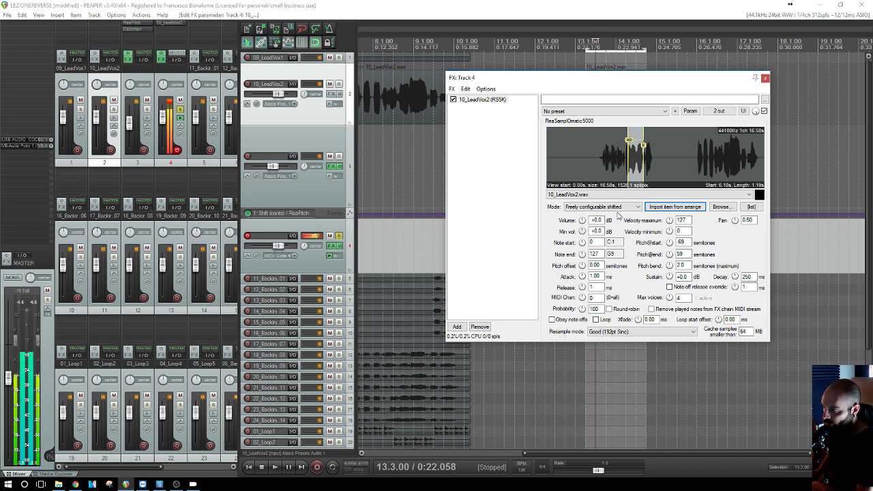
Add the VST3 RVerb Stereo (Waves) reverb after the sampler on track 4, set its Wet/dry to 75, and close the effects window.
{"action": "left_click", "coordinate": [174, 28]}
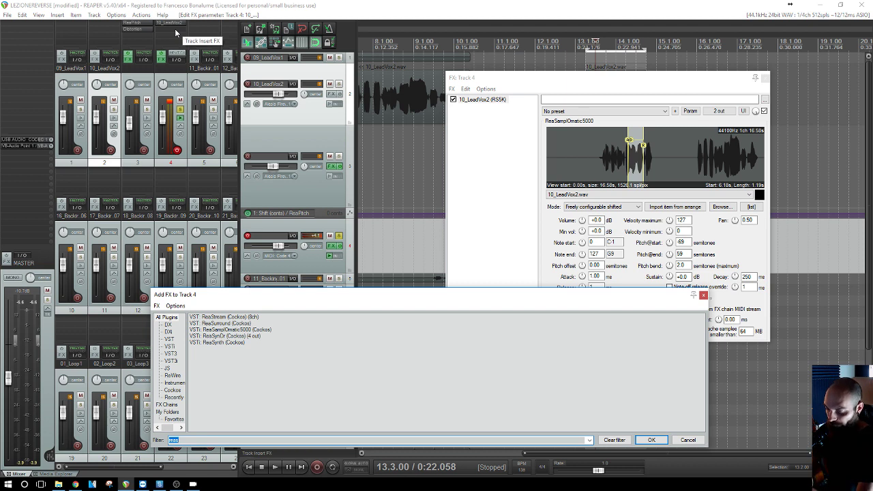
{"action": "type", "text": "rve"}
{"action": "left_click", "coordinate": [232, 349]}
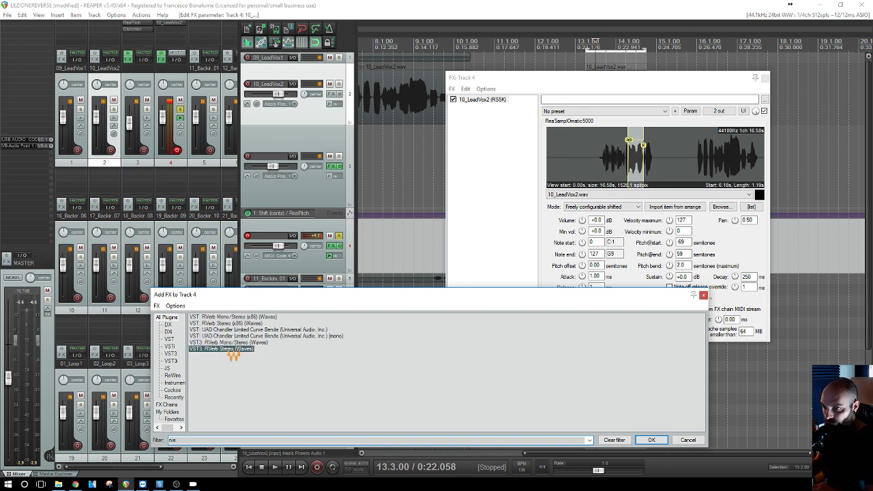
{"action": "key", "text": "Return"}
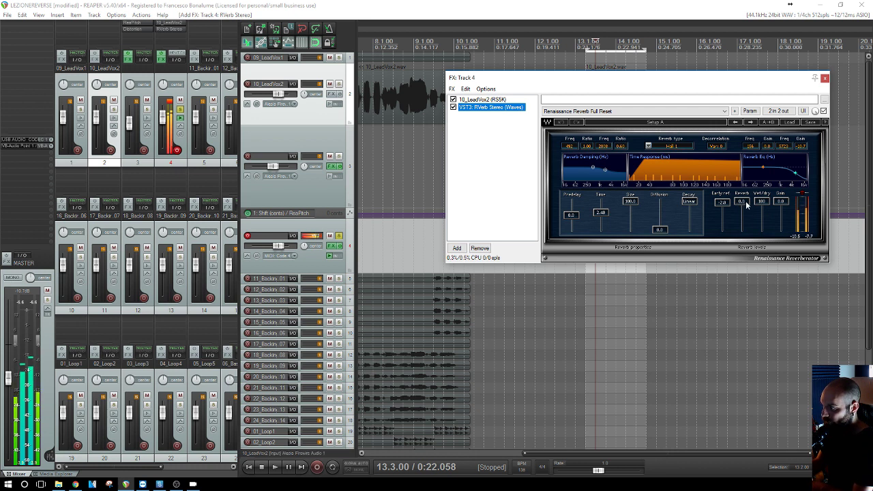
{"action": "left_click_drag", "start_coordinate": [762, 201], "coordinate": [762, 213]}
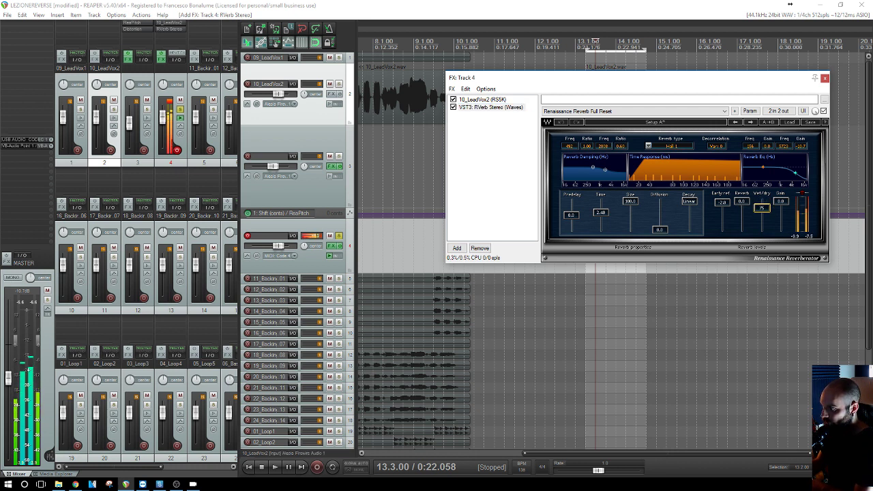
{"action": "left_click", "coordinate": [824, 78]}
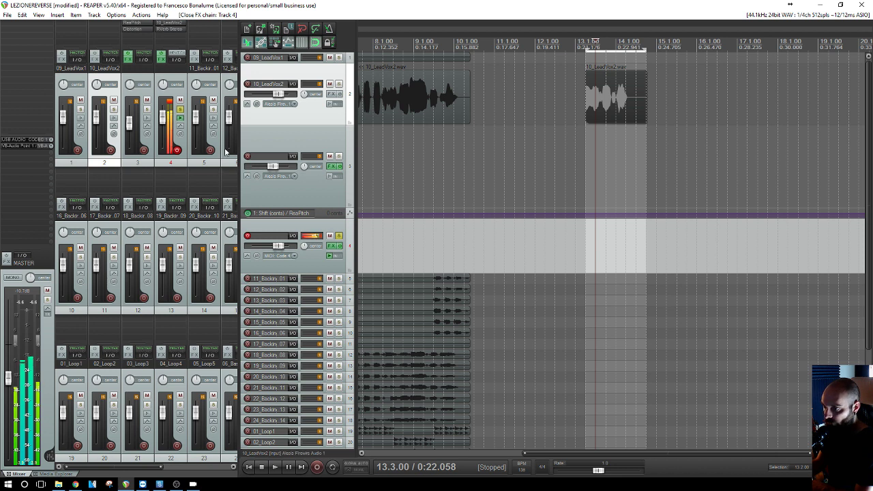
Reopen the sampler on track 4, move its window over the arrangement, and set the maximum pitch bend to 6.0 semitones.
{"action": "left_click", "coordinate": [158, 23]}
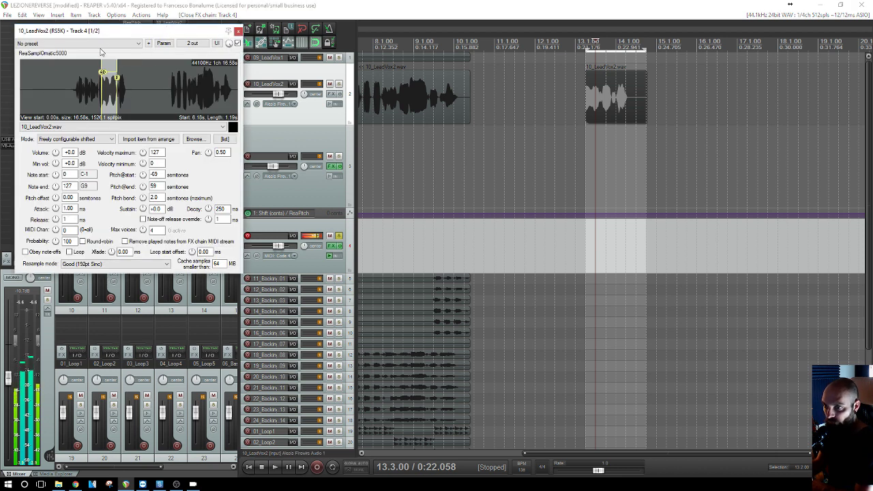
{"action": "left_click_drag", "start_coordinate": [171, 32], "coordinate": [584, 152]}
{"action": "double_click", "coordinate": [481, 318]}
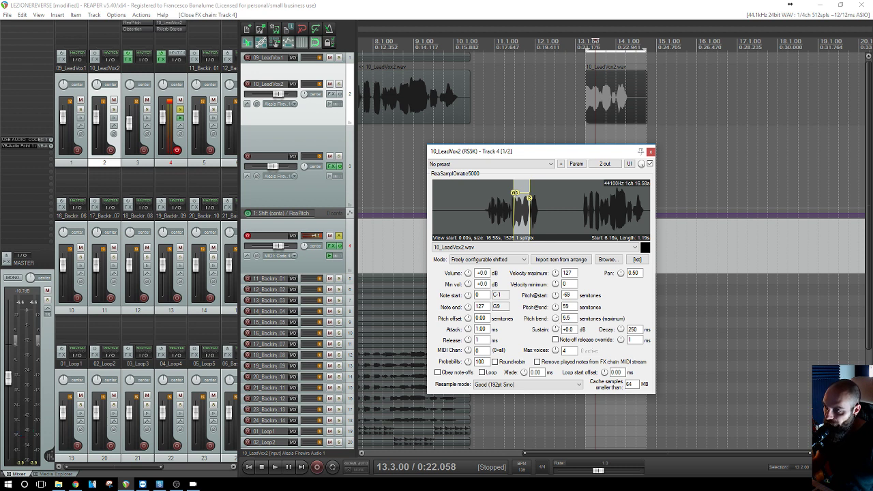
{"action": "left_click_drag", "start_coordinate": [555, 318], "coordinate": [555, 316]}
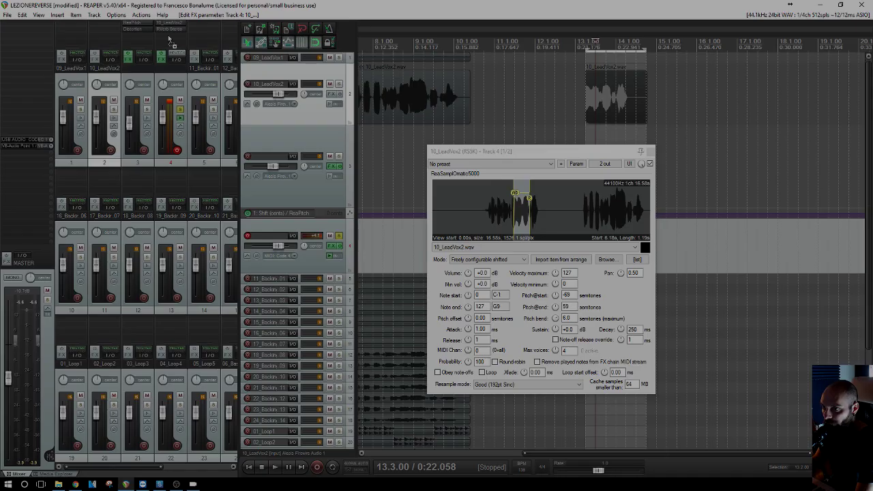
Copy the Distortion (Fuzz) effect from track 3 to follow track 4's reverb, set its Wet Mix to -25.0 dB, and close its window.
{"action": "left_click_drag", "start_coordinate": [170, 40], "coordinate": [171, 39]}
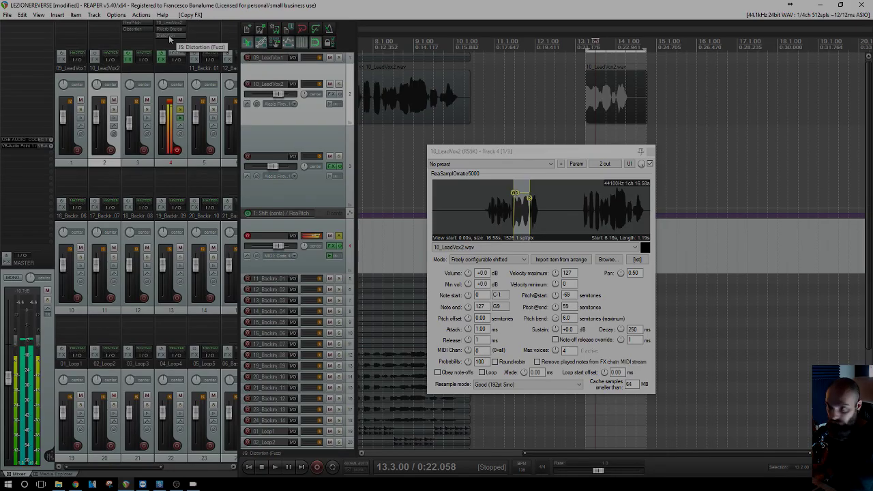
{"action": "left_click", "coordinate": [171, 36]}
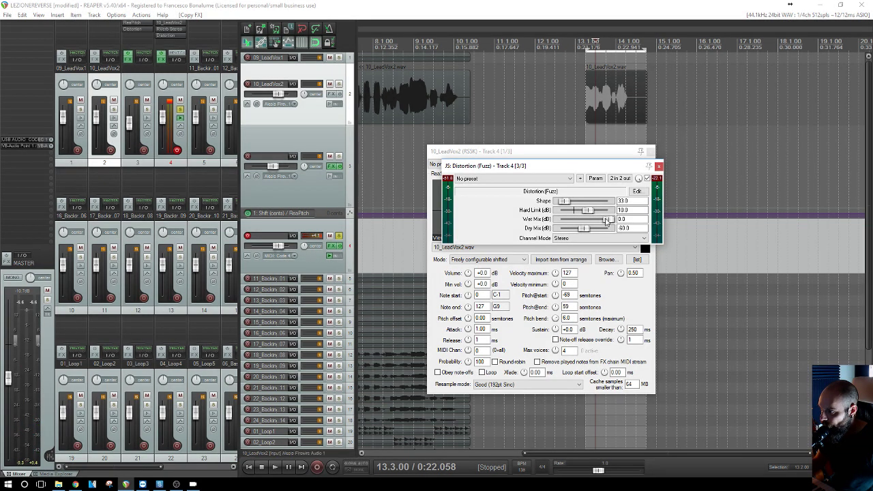
{"action": "left_click_drag", "start_coordinate": [607, 219], "coordinate": [595, 221]}
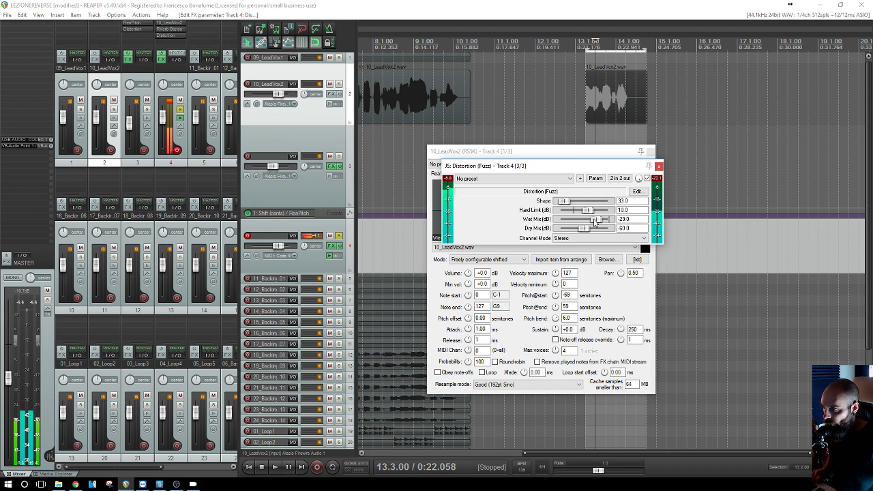
{"action": "left_click_drag", "start_coordinate": [597, 218], "coordinate": [598, 223]}
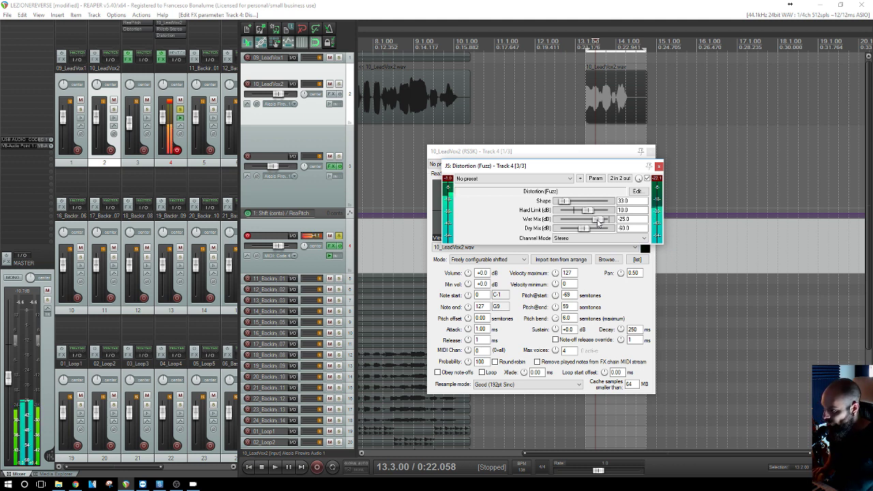
{"action": "left_click", "coordinate": [658, 166]}
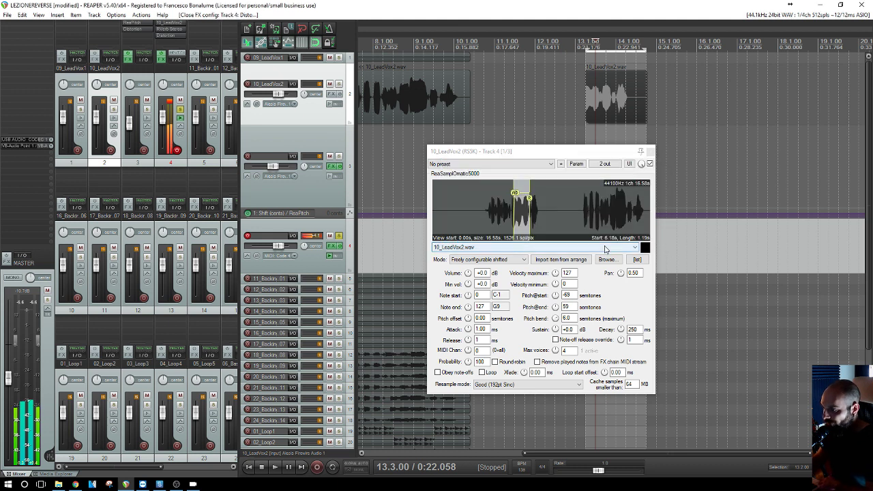